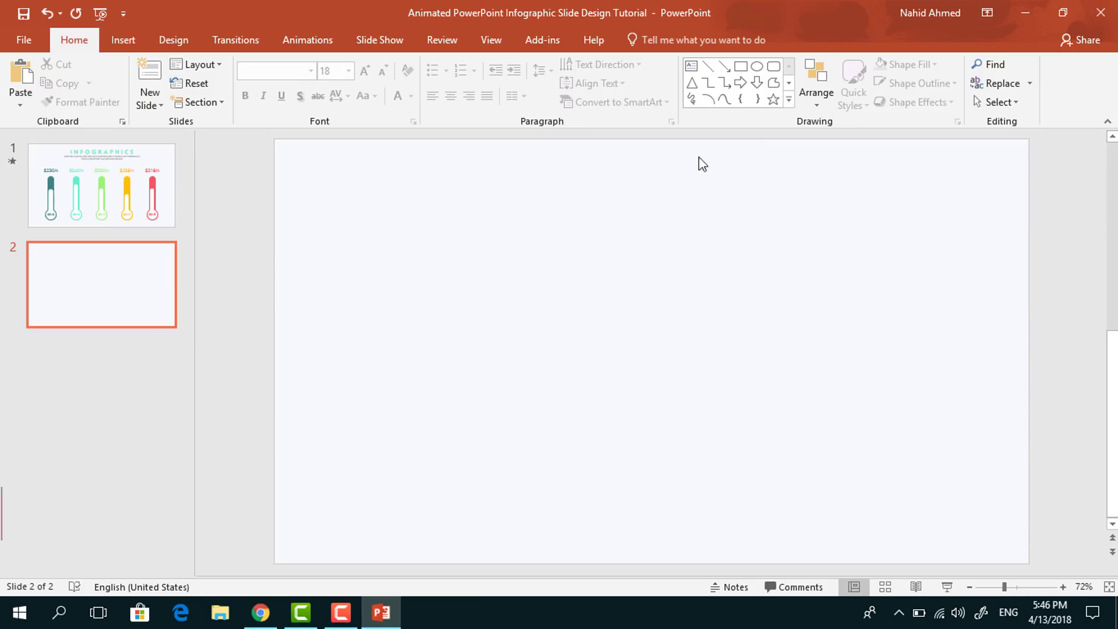
Draw a tall pill-shaped rounded rectangle filled dark teal with no outline.
left_click(773, 65)
mouse_move(359, 283)
left_mouse_down()
mouse_move(400, 337)
mouse_move(424, 498)
mouse_move(394, 512)
left_mouse_up()
left_click_drag(365, 289, 386, 310)
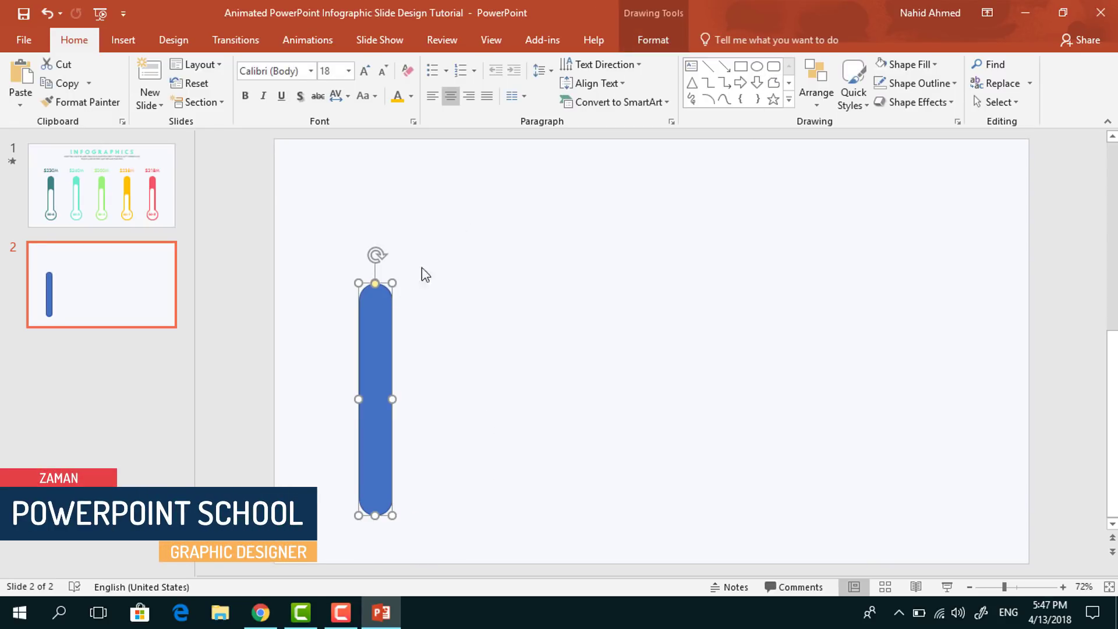
left_click(660, 35)
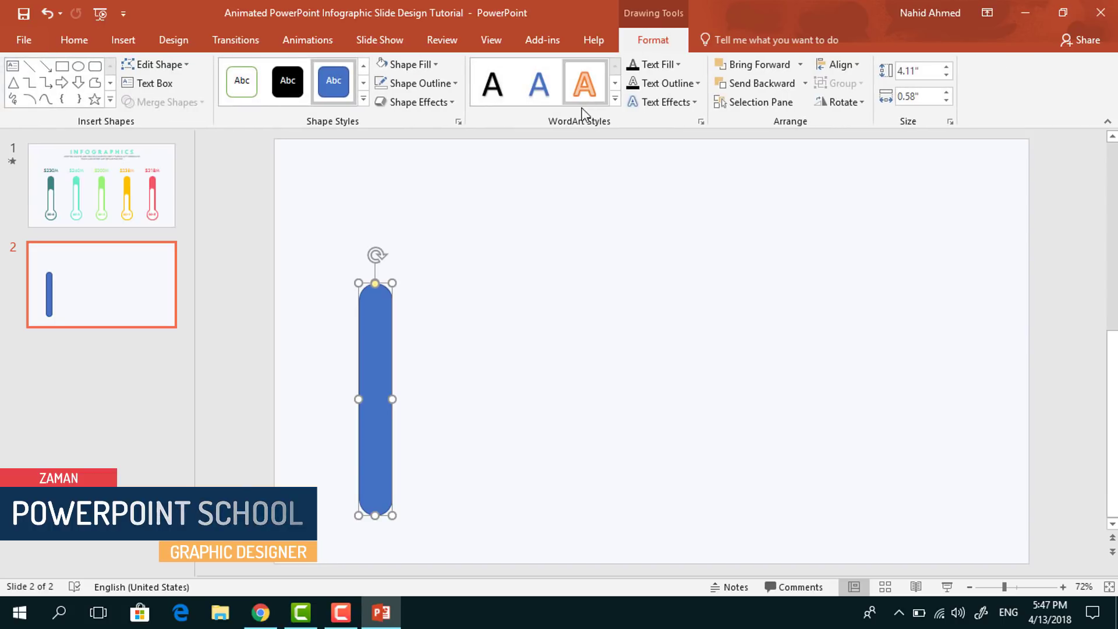
left_click(436, 65)
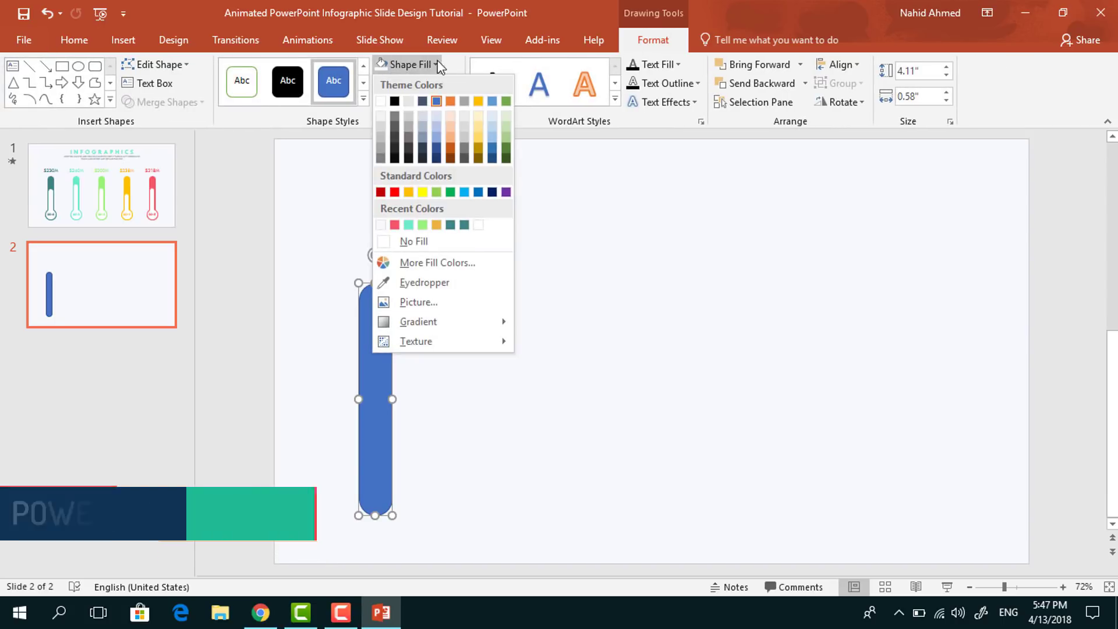
left_click(450, 224)
left_click(415, 83)
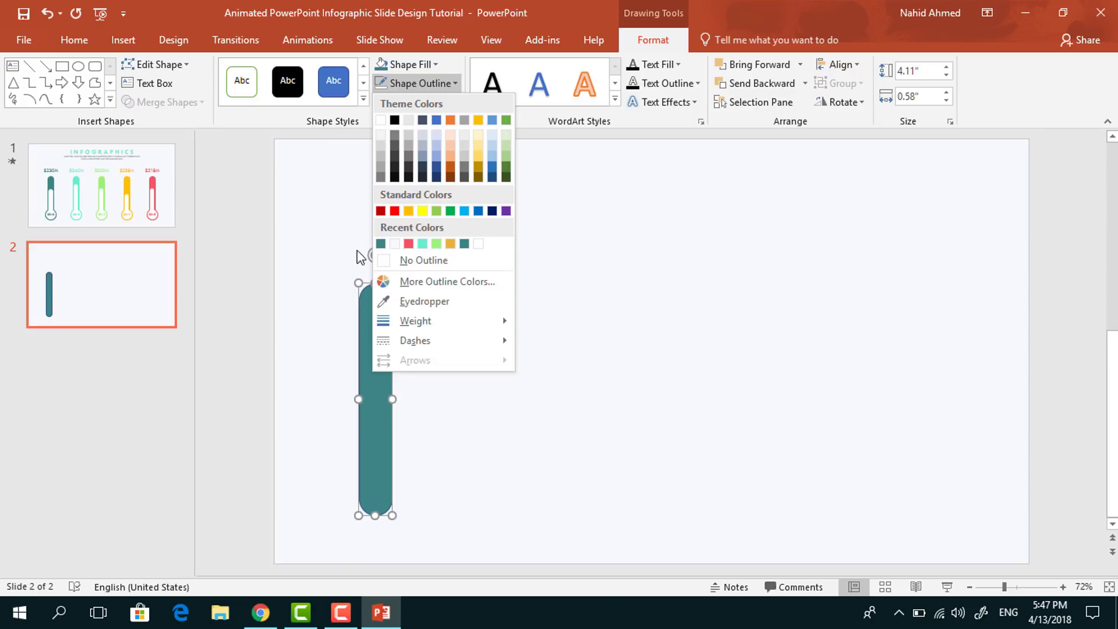
left_click(377, 264)
left_click(468, 545)
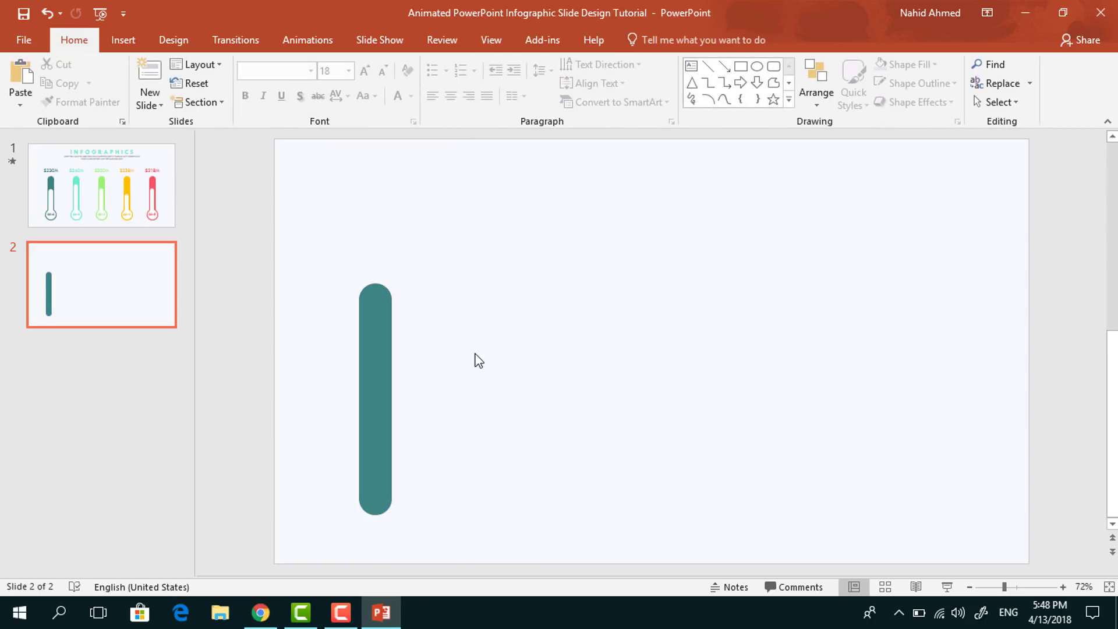
Add a matching teal, outline-free circle at the tube's base as the 1.33" bulb.
left_click(757, 68)
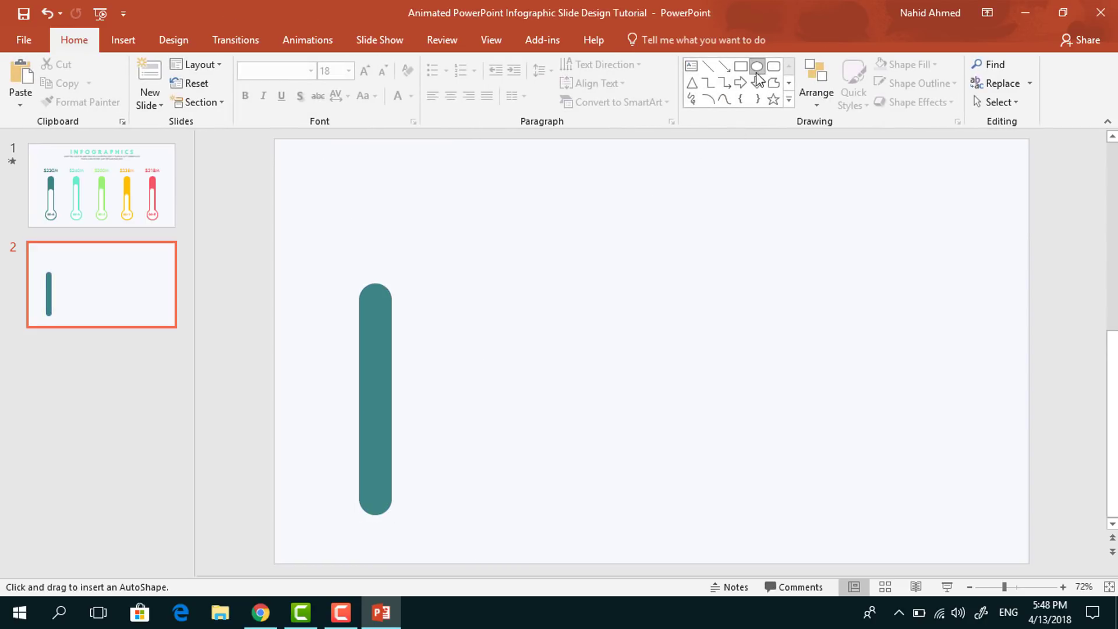
left_click_drag(375, 491, 407, 529)
left_click_drag(374, 492, 372, 508)
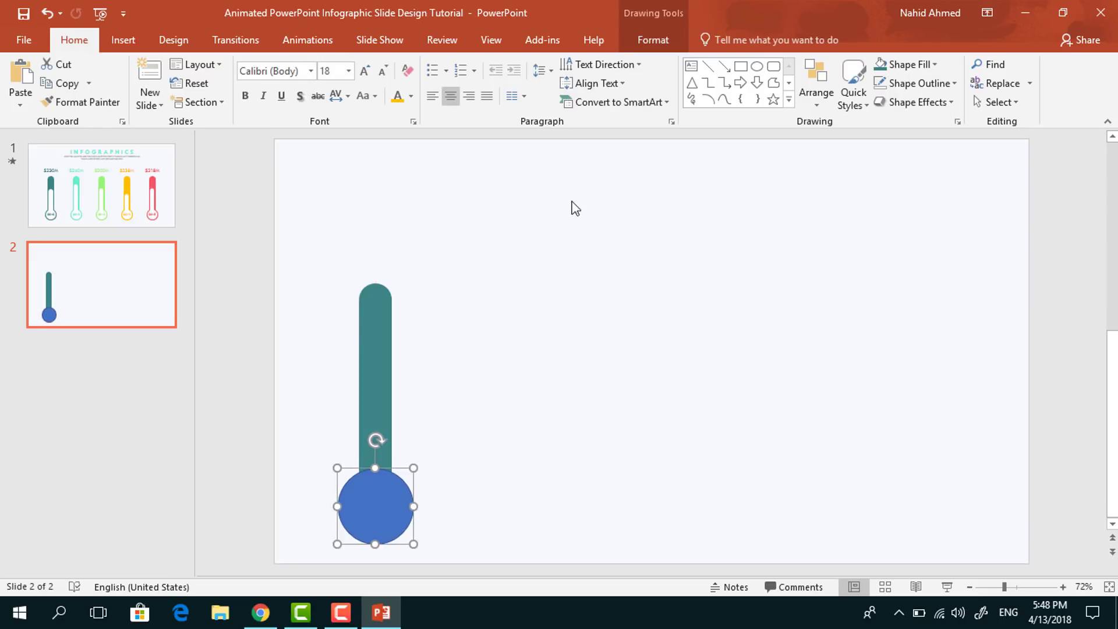
left_click(652, 39)
left_click(410, 64)
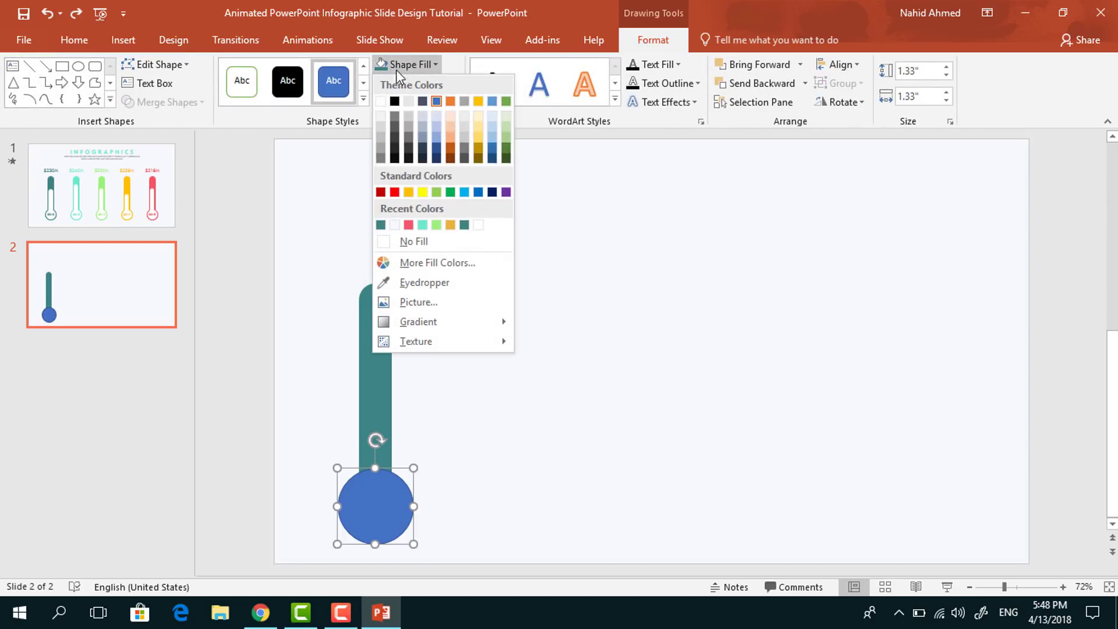
left_click(380, 225)
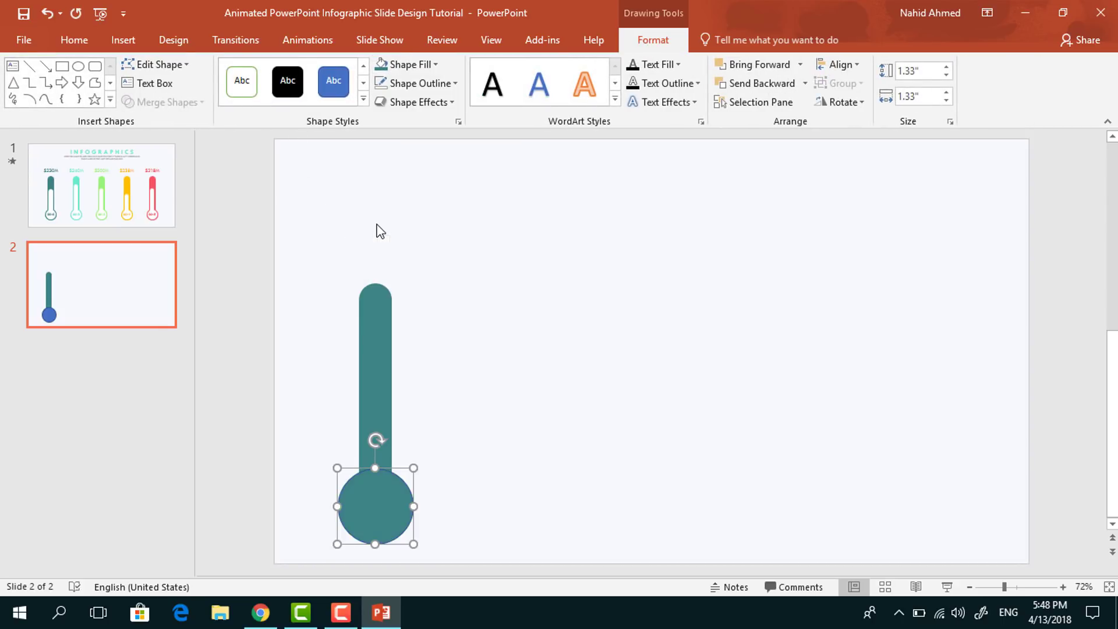
left_click(419, 84)
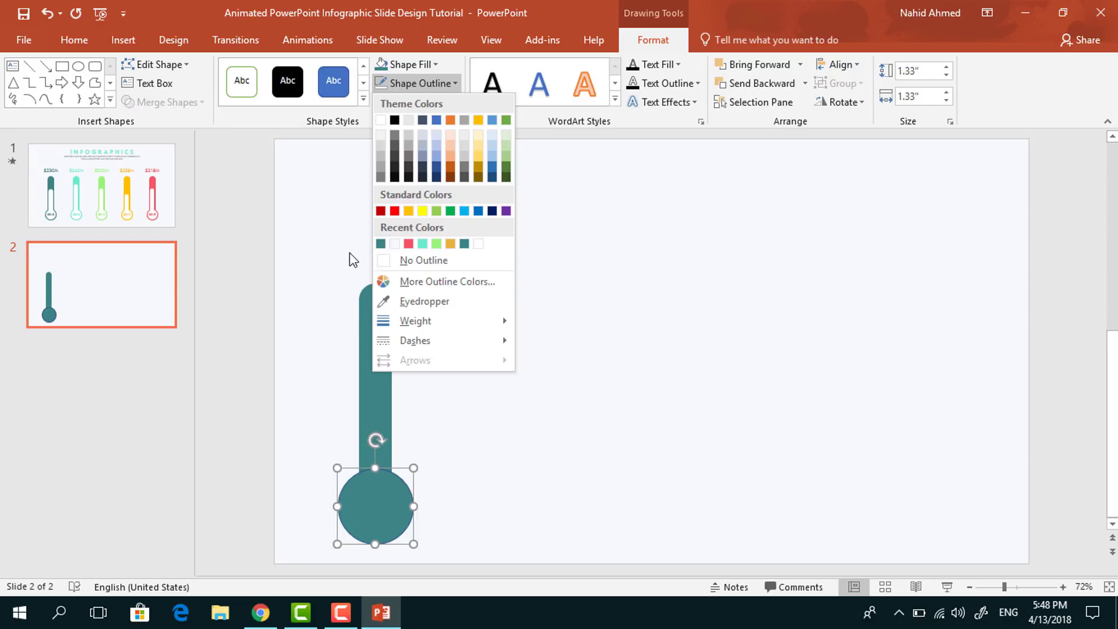
left_click(394, 261)
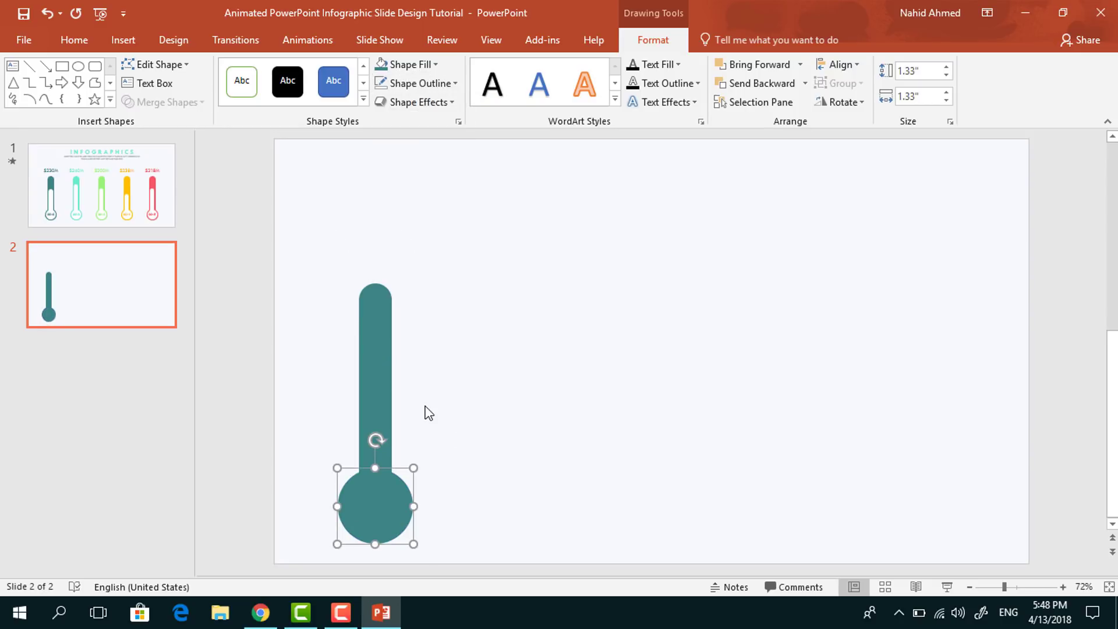
Intersect a copy of the teal circle with a rectangle to make a half-circle on the bulb.
left_click_drag(416, 494, 567, 504)
left_click(62, 65)
left_click(512, 425, "shift")
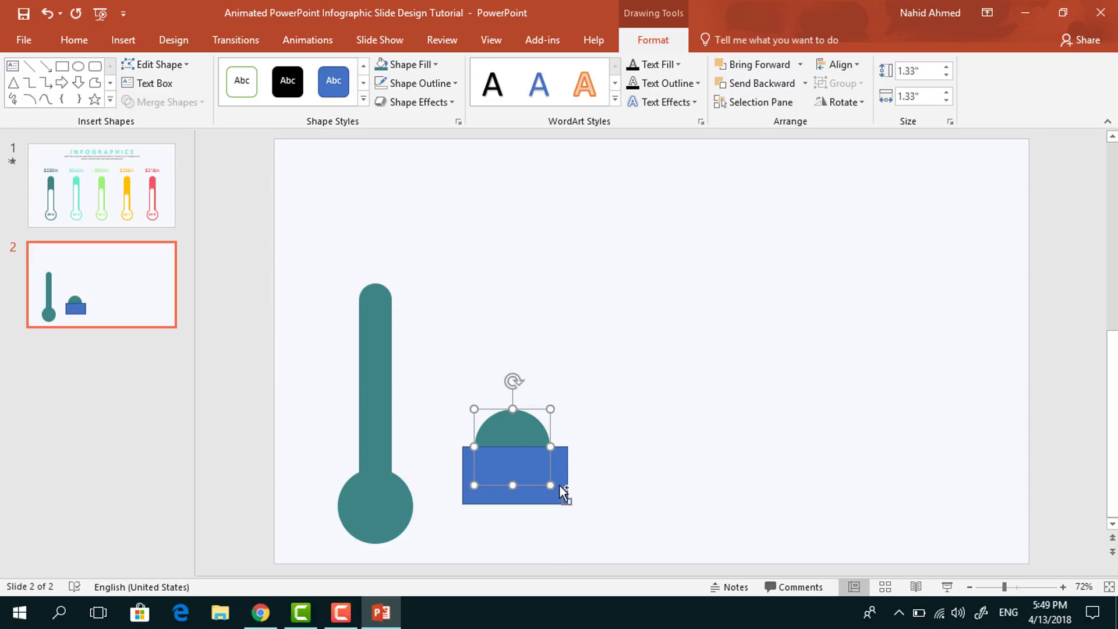
left_click(185, 105)
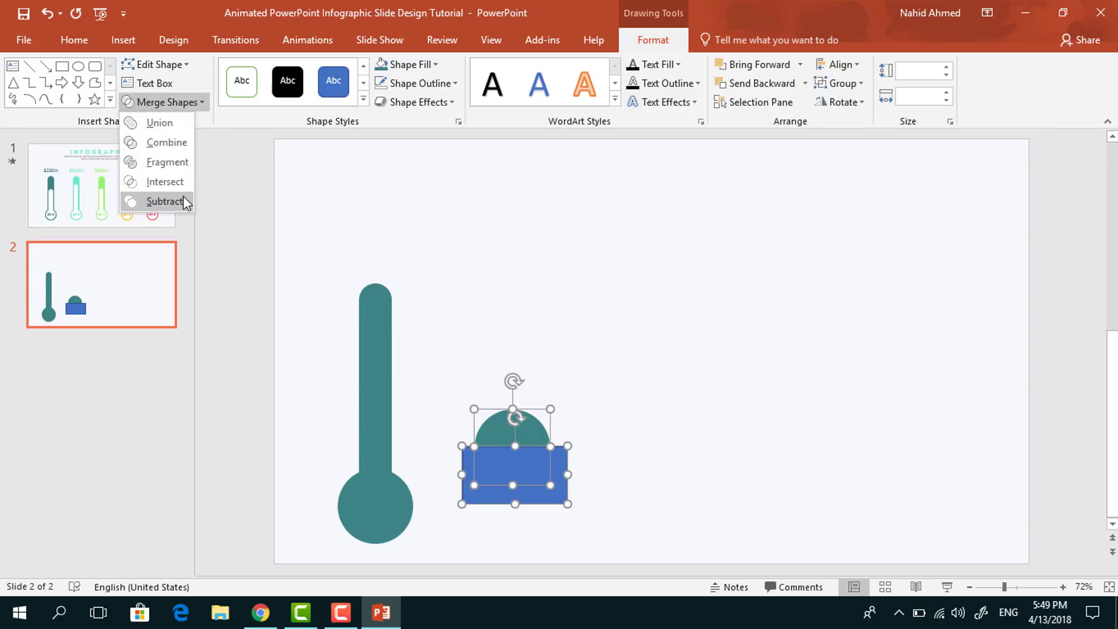
left_click(165, 182)
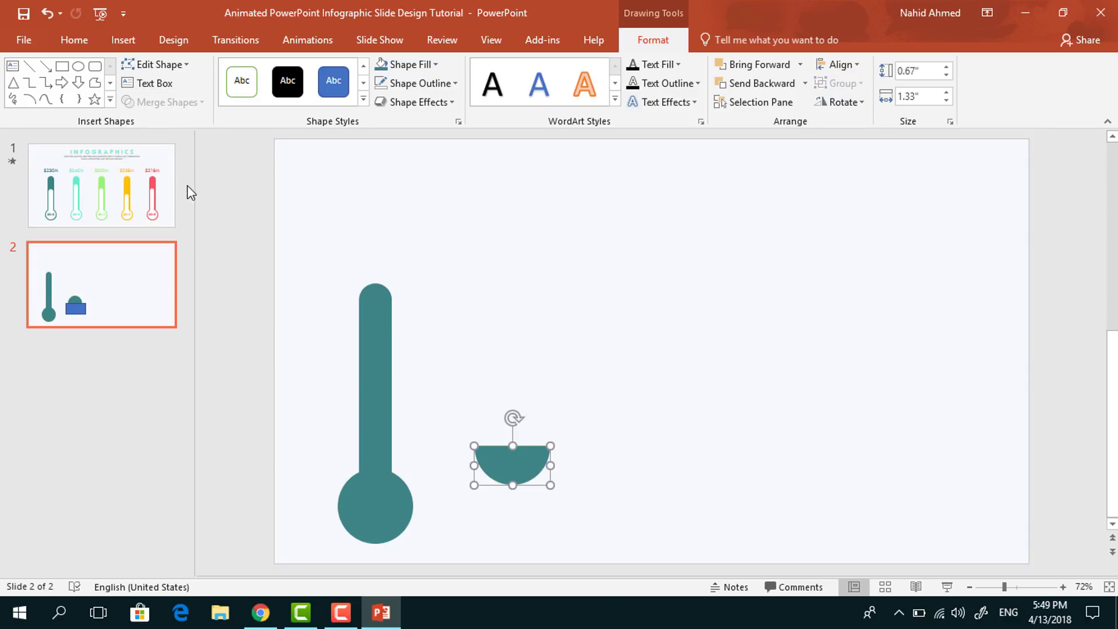
left_click_drag(526, 469, 479, 486)
Fill the spare circle white, shrink it to 1.07" and centre it on the teal bulb.
left_click(397, 497)
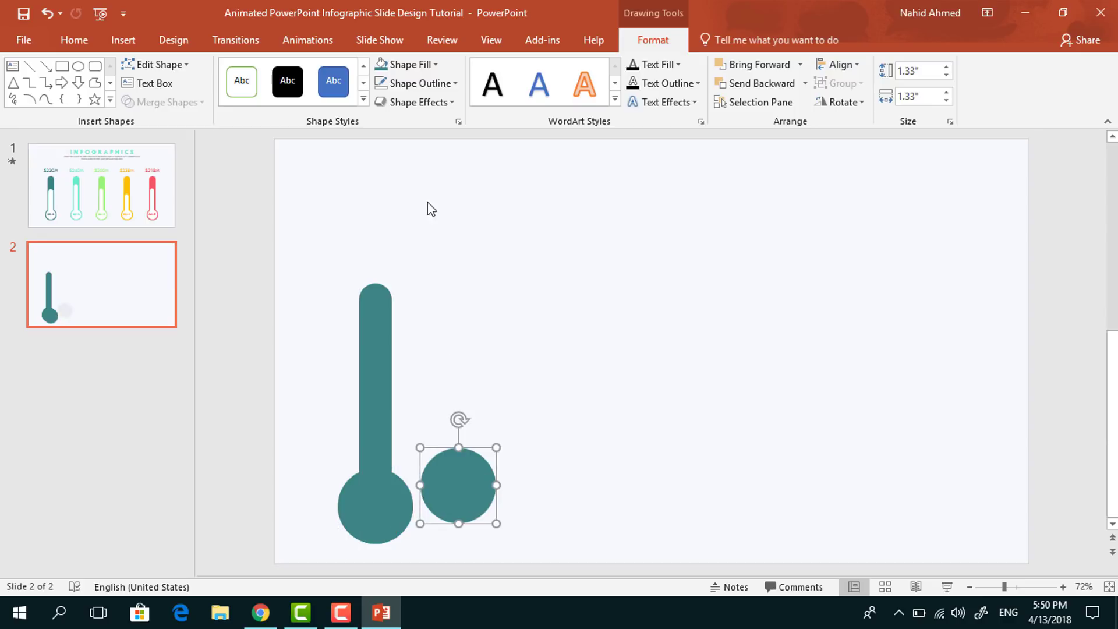
left_click(410, 70)
left_click(378, 103)
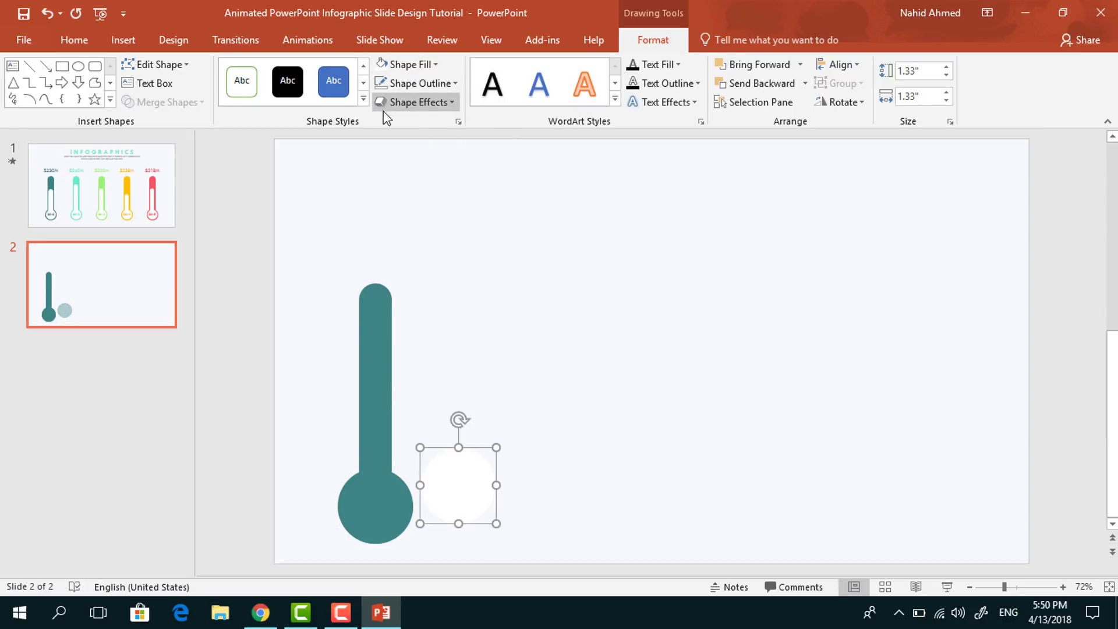
left_click_drag(496, 447, 484, 455)
left_click_drag(474, 510, 380, 503)
left_click(502, 478)
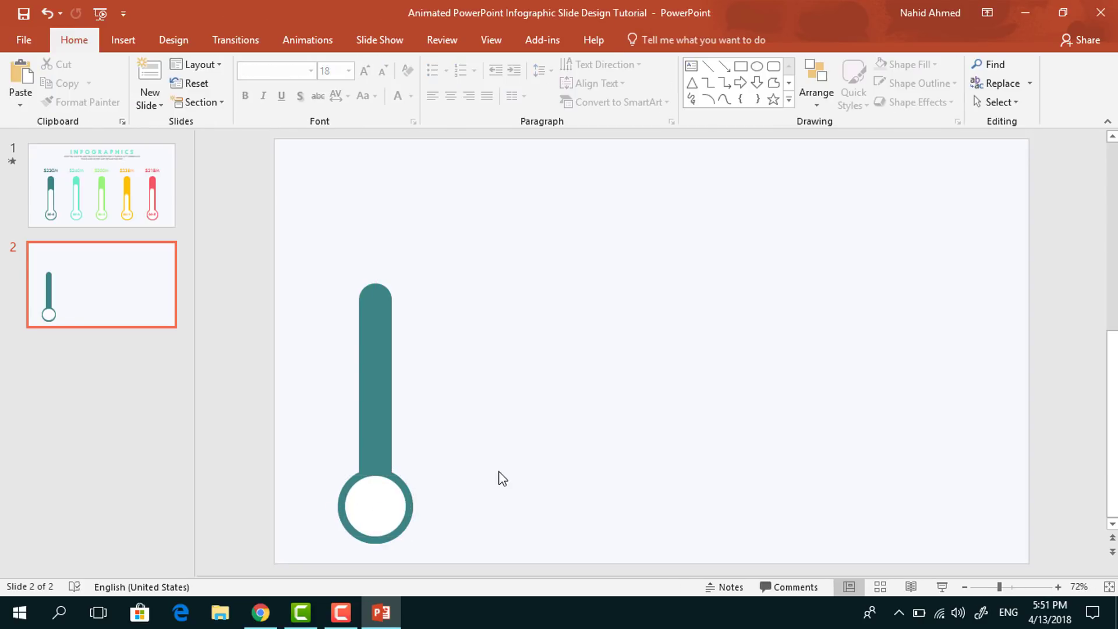
Duplicate the tube, fill it white, and resize it to a centred 2.88" × 0.36" inner column.
left_click(379, 381)
key("ctrl+d")
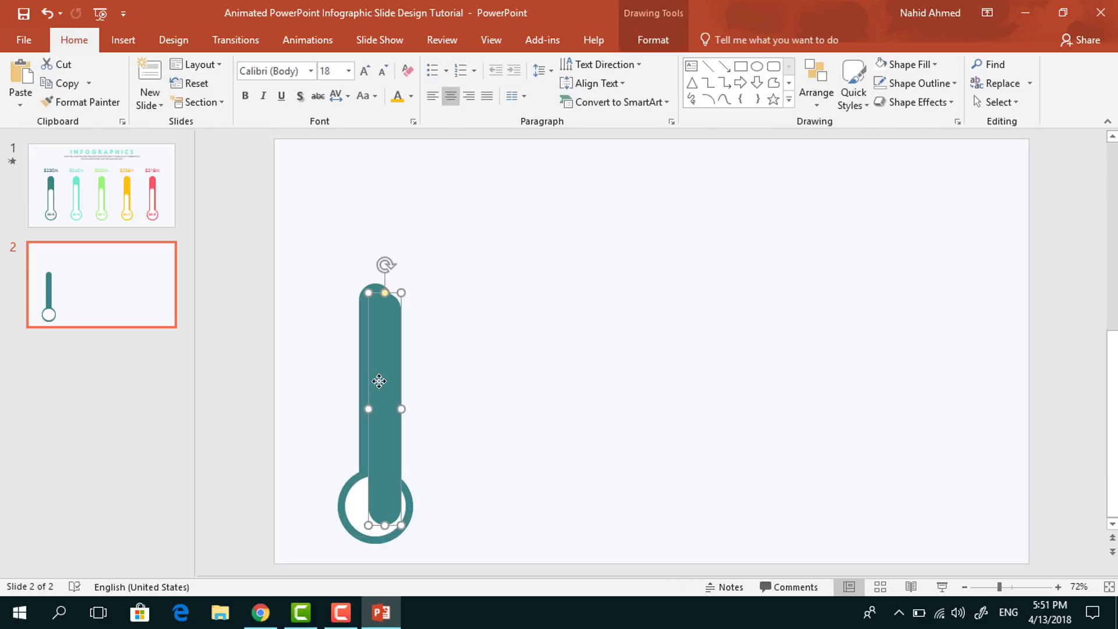
left_click(667, 41)
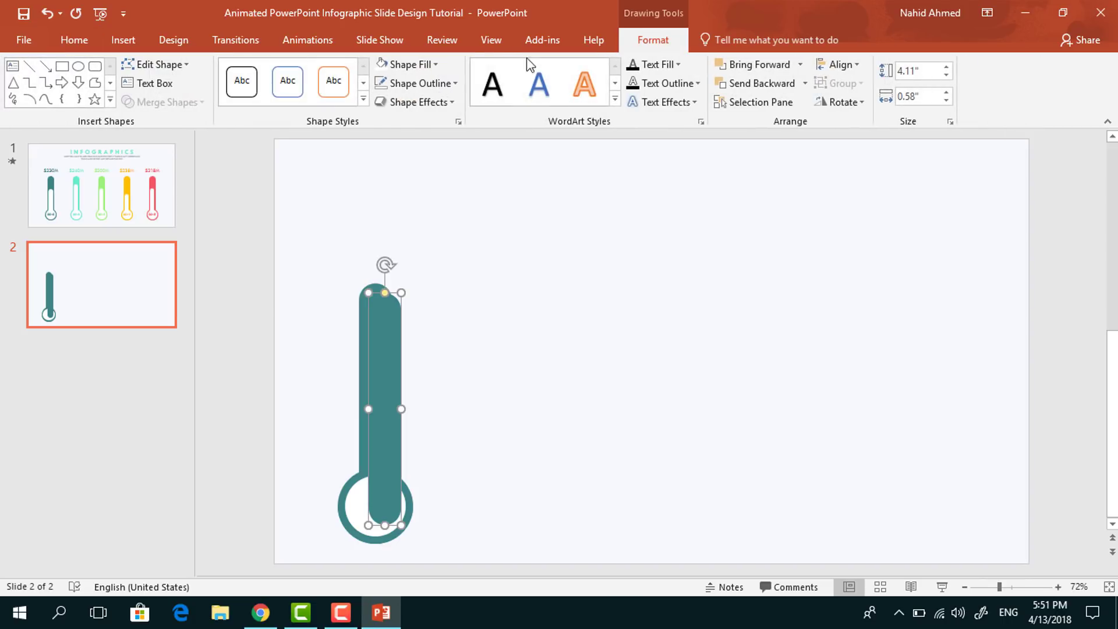
left_click(433, 61)
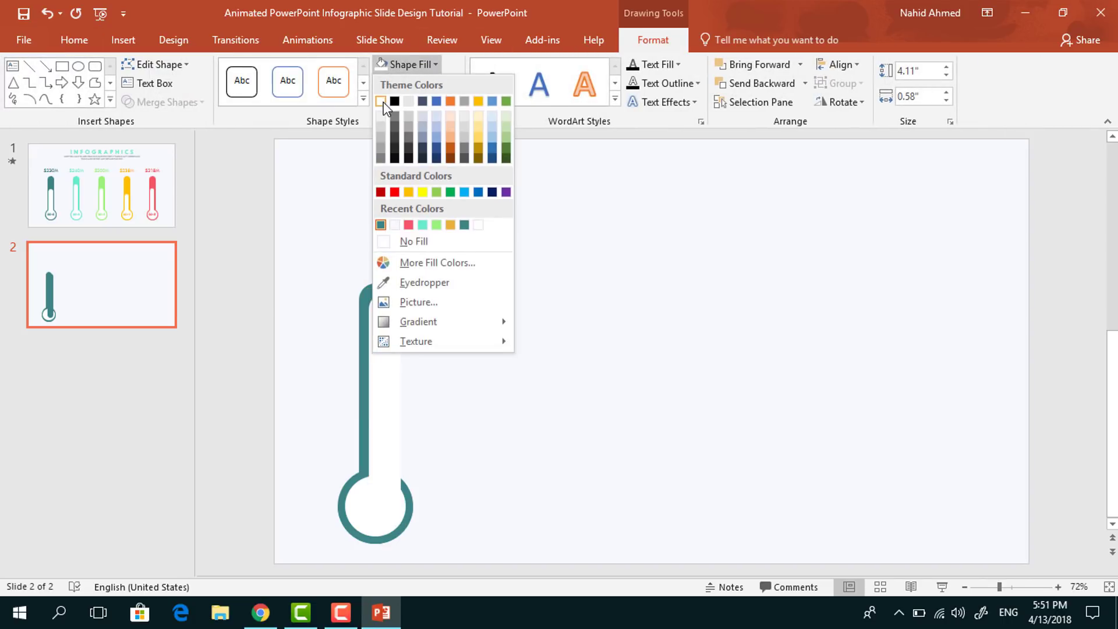
left_click(386, 88)
left_click_drag(384, 526, 388, 455)
mouse_move(401, 373)
left_mouse_down()
mouse_move(392, 369)
mouse_move(374, 403)
mouse_move(376, 432)
mouse_move(366, 429)
mouse_move(372, 415)
left_mouse_up()
Add a text box over the bulb reading 2012 in Tw Cen MT.
left_click(445, 449)
left_click(690, 68)
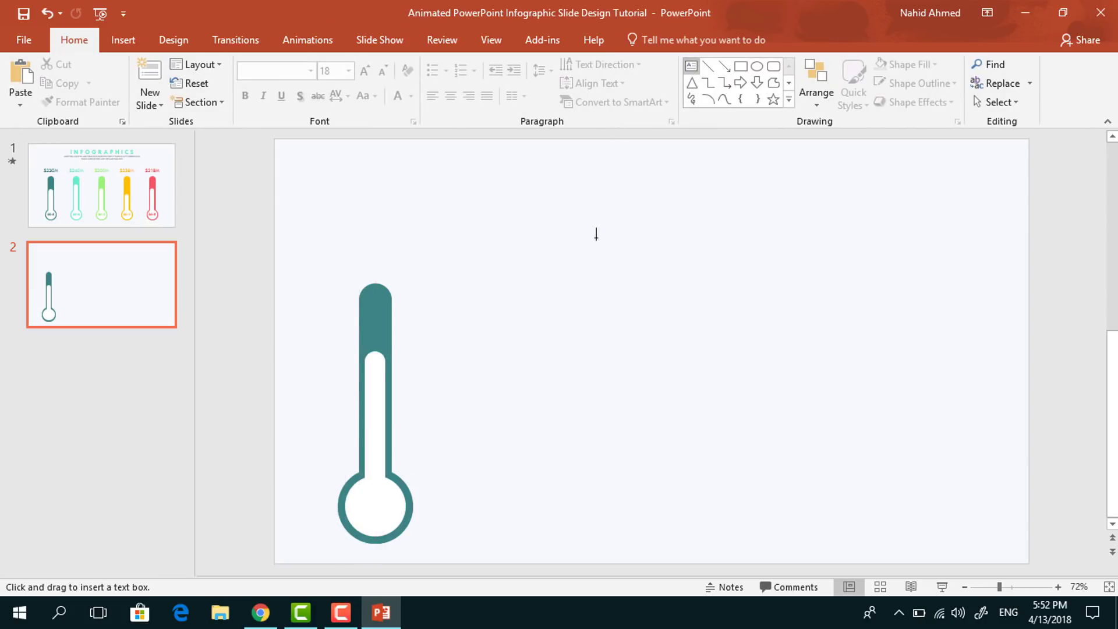
left_click_drag(329, 485, 421, 524)
type("2012")
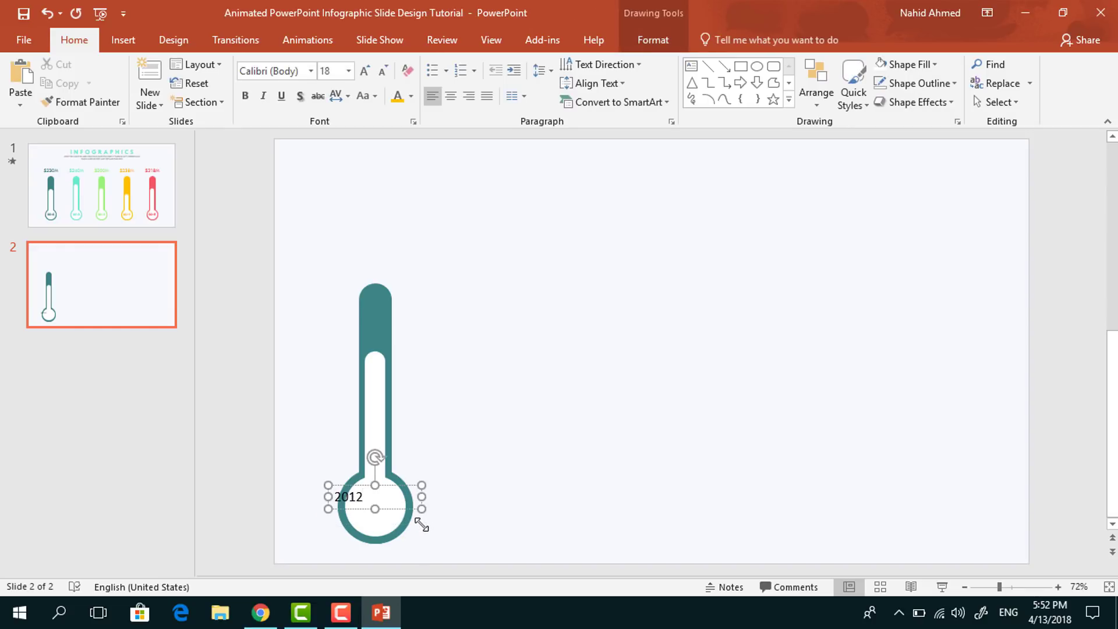
key("ctrl+a")
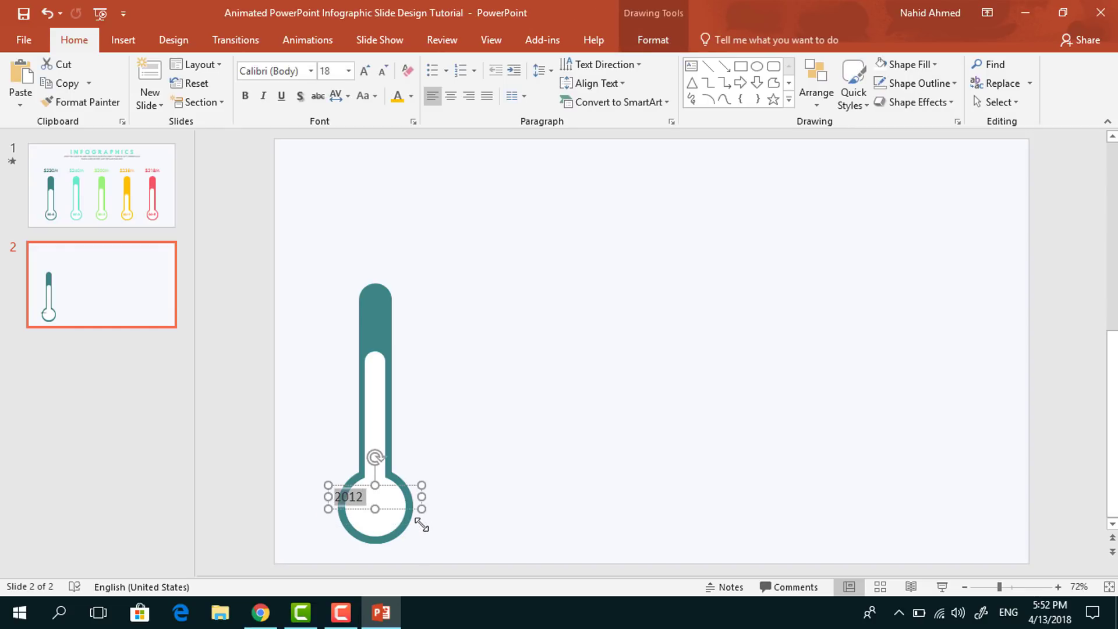
left_click(263, 76)
type("Tw Cen MT")
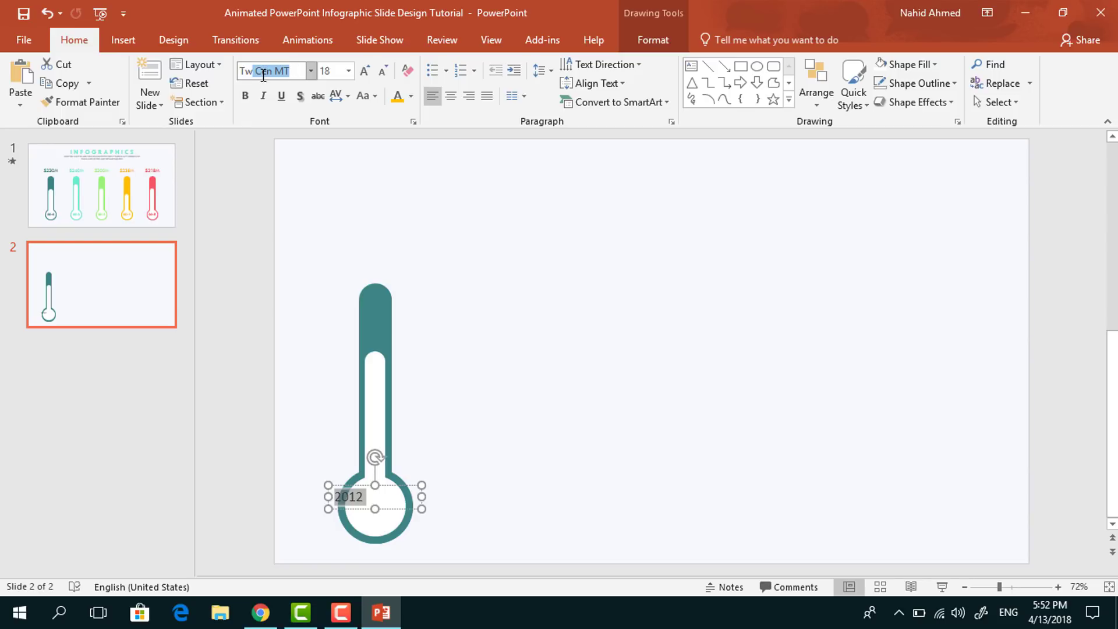
key("Return")
Make 2012 bold, 22 pt, centred and teal, and place a copy above the tube.
left_click(240, 97)
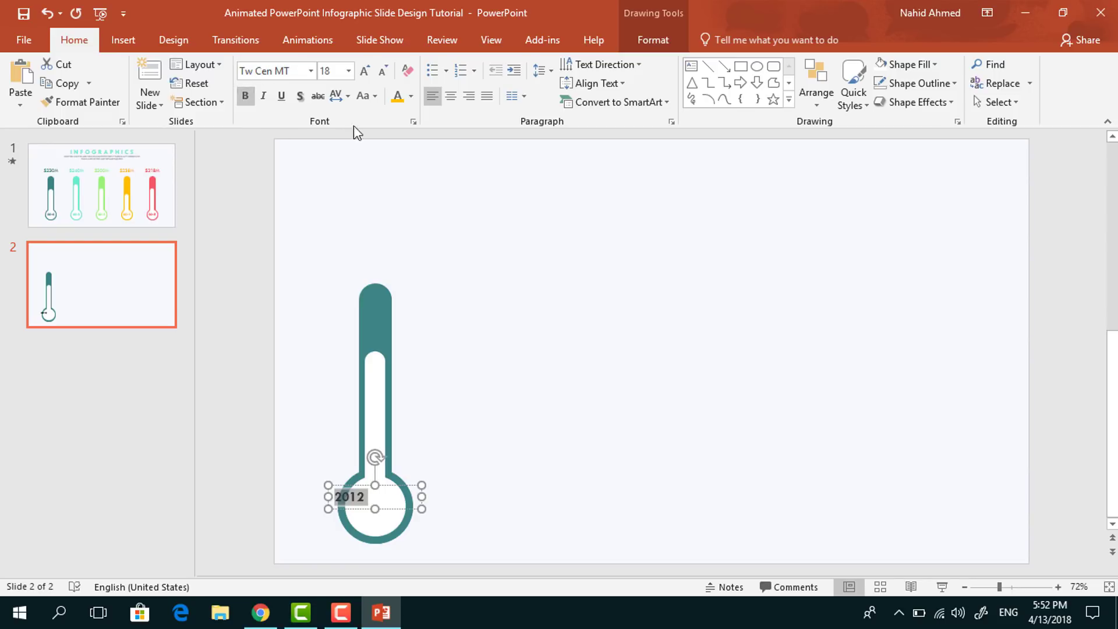
left_click(343, 69)
type("22")
key("Return")
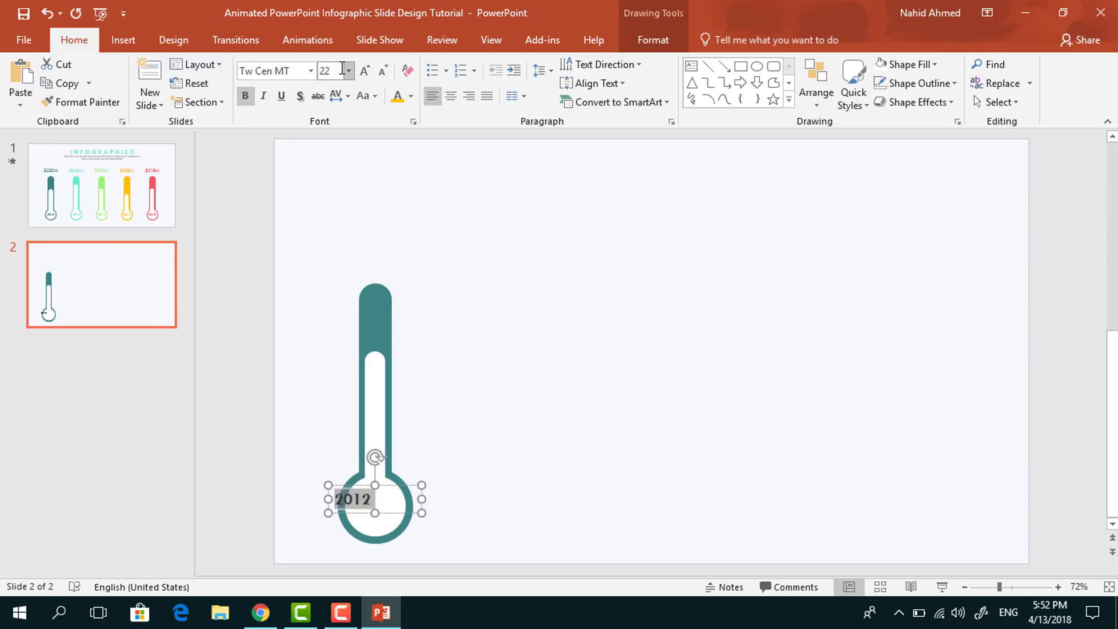
left_click(451, 97)
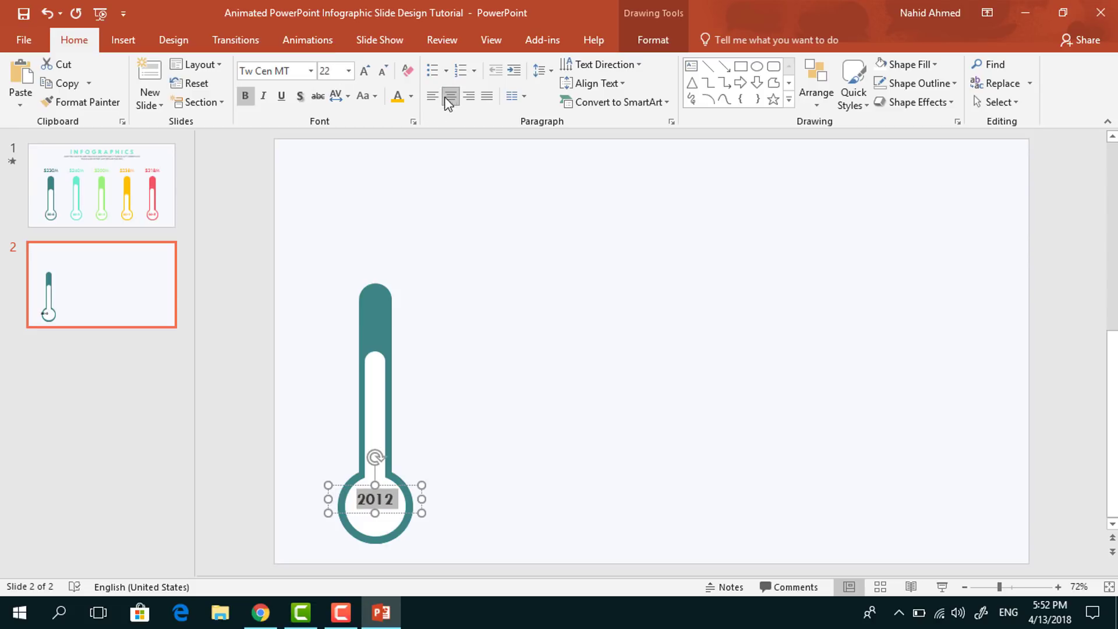
left_click(411, 97)
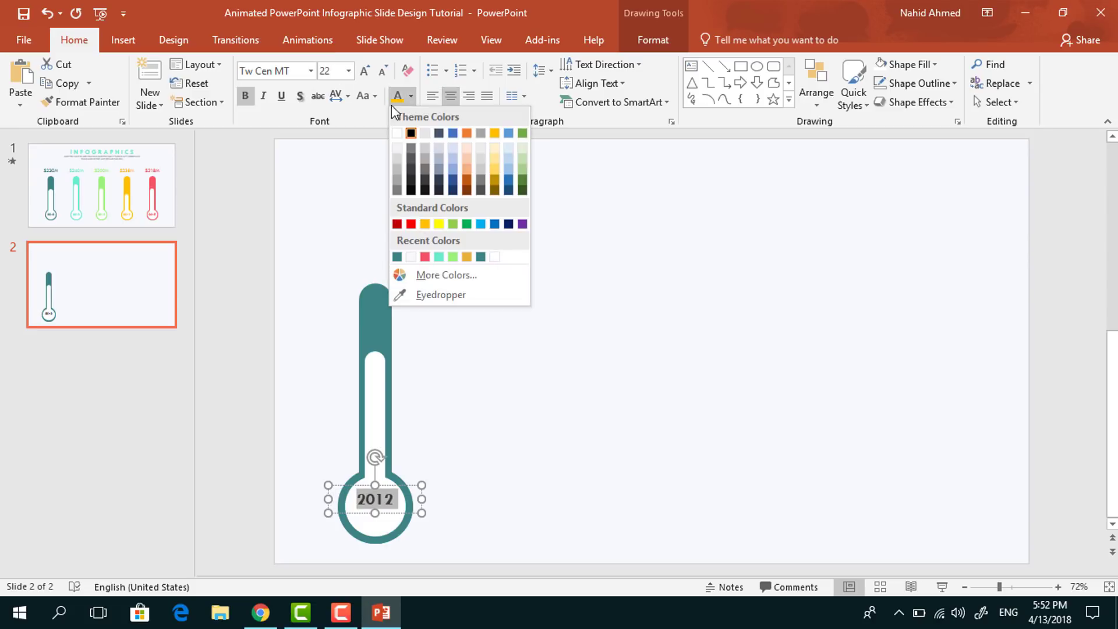
left_click(396, 257)
left_click_drag(401, 510, 389, 271)
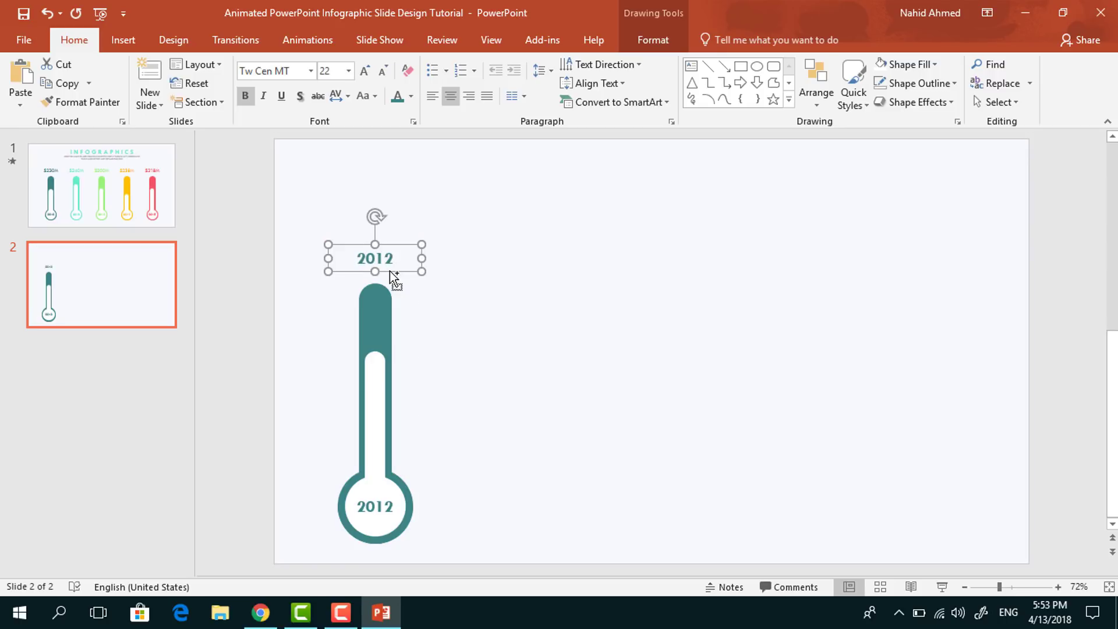
Change the copy above the tube to '$230M' and enlarge it to 28 pt.
double_click(380, 256)
type("$230M")
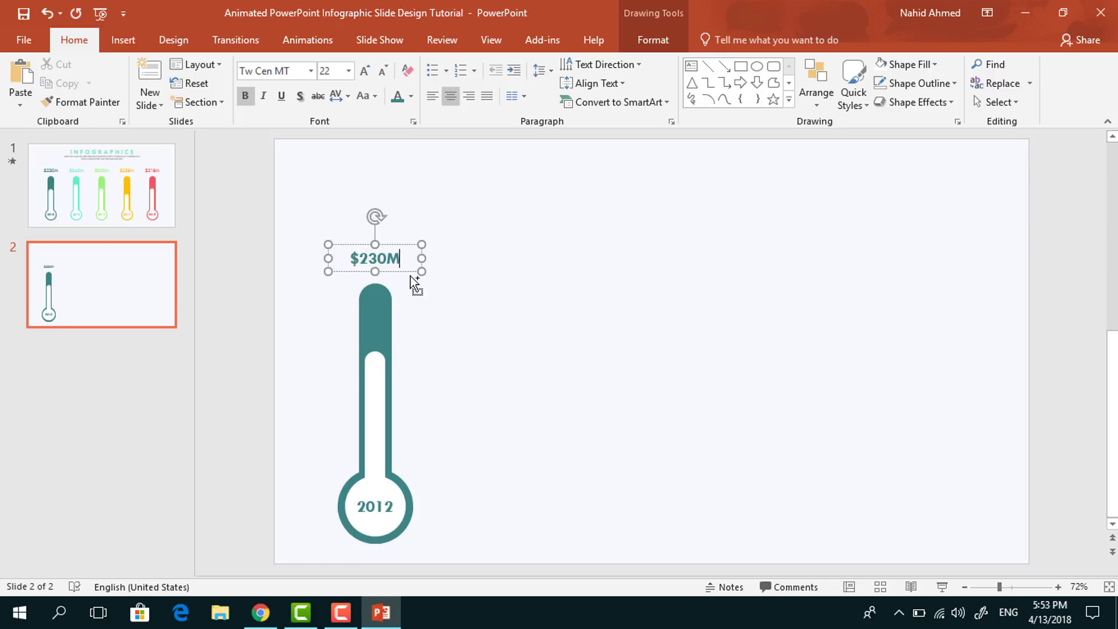
key("ctrl+a")
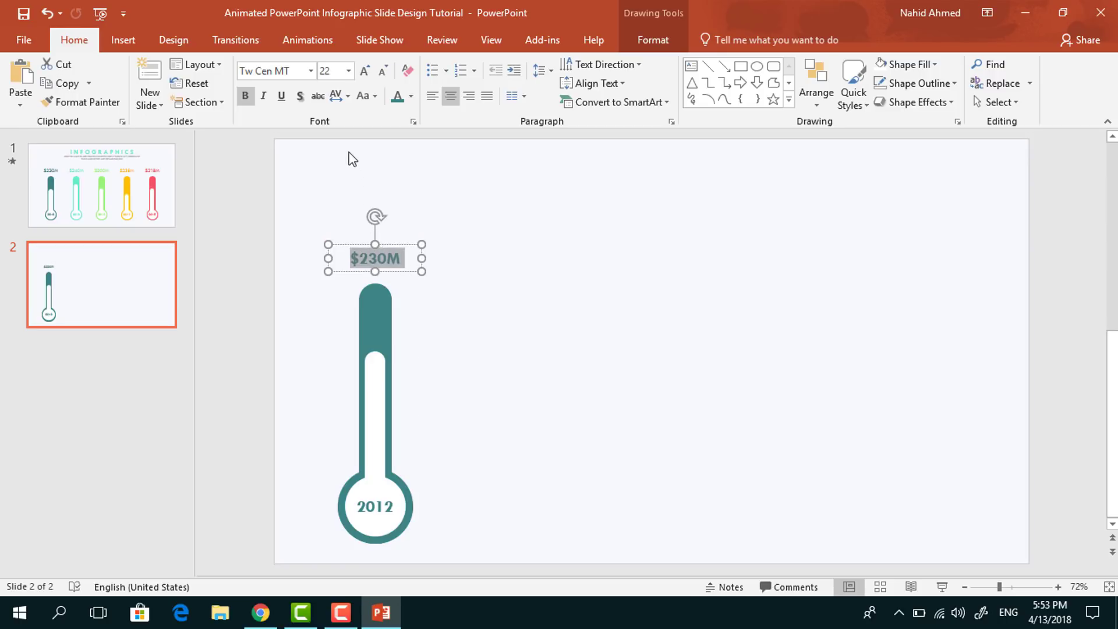
left_click(364, 72)
left_click(364, 72)
left_click_drag(405, 282, 403, 277)
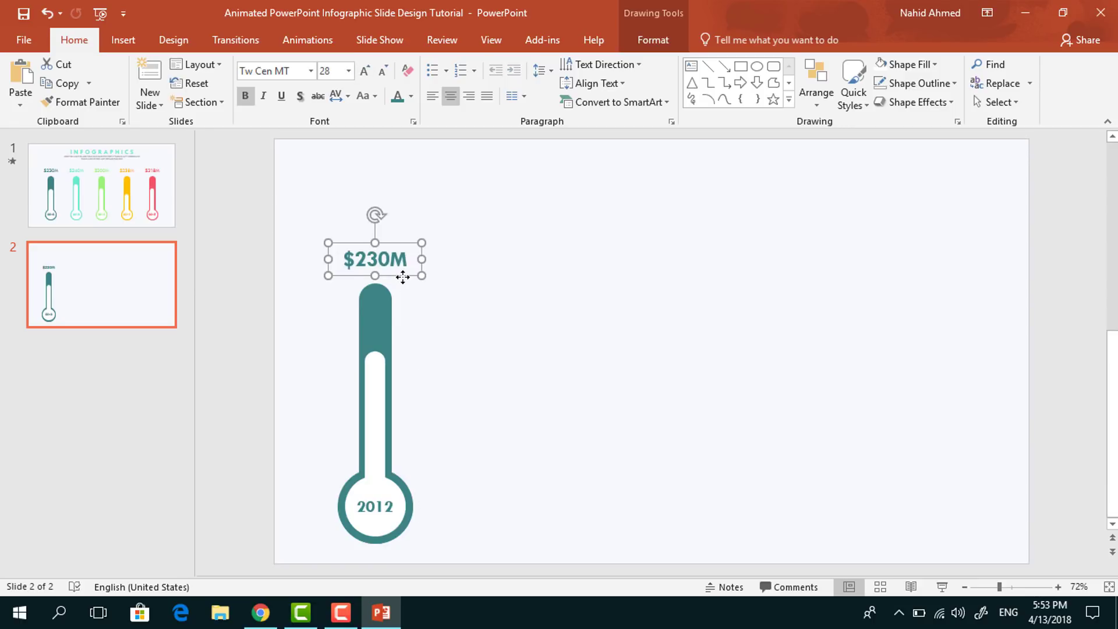
left_click(238, 226)
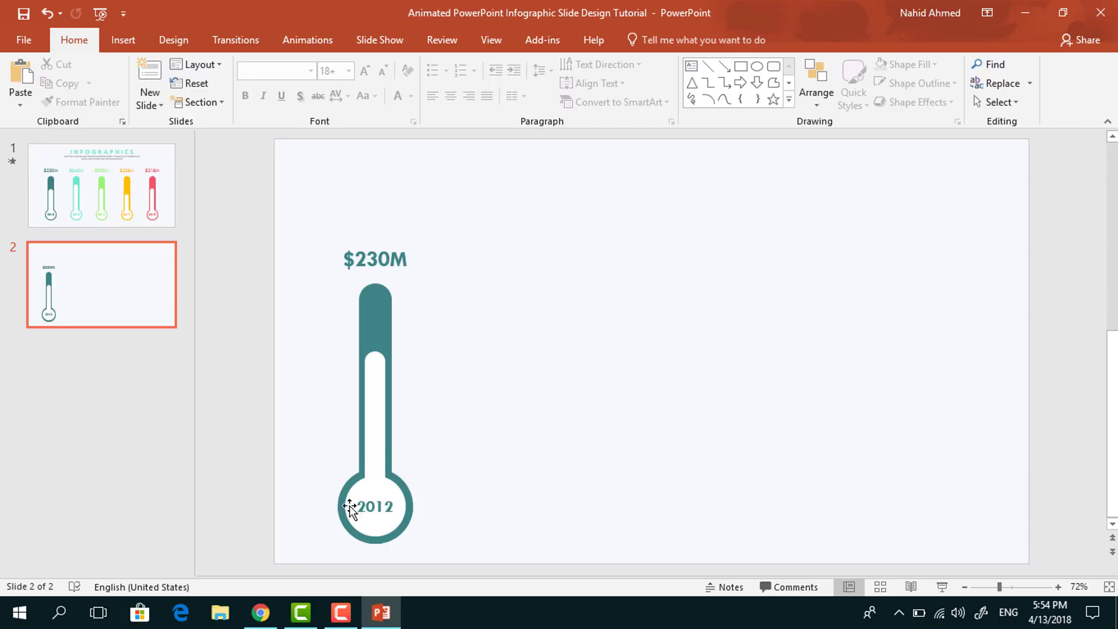
Bring the bulb circle, inner white circle and 2012 label to the front.
left_click(345, 527)
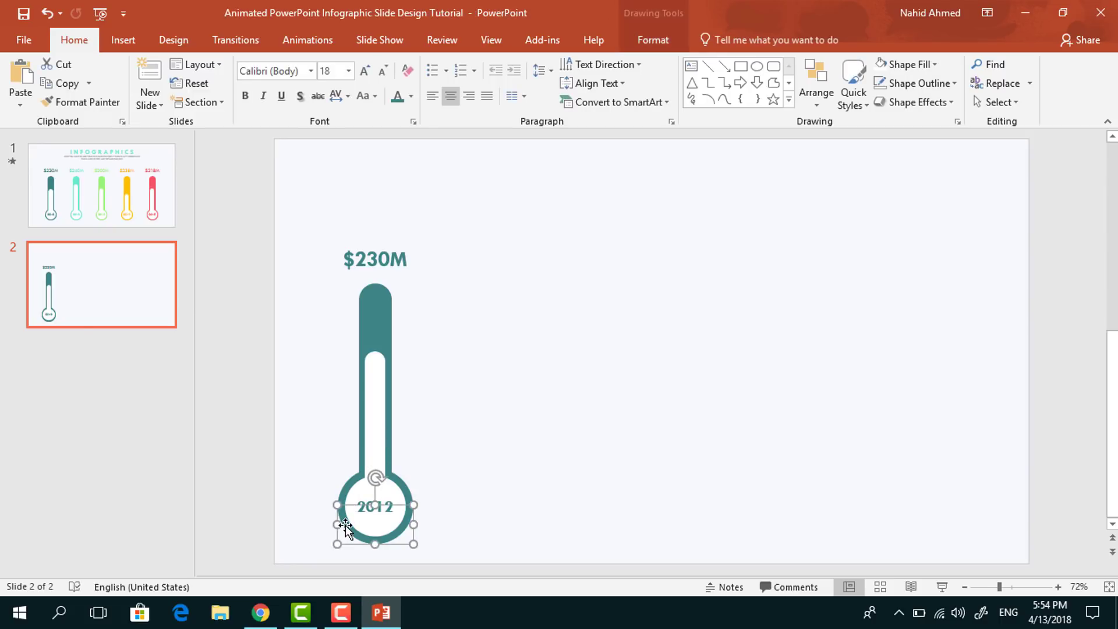
left_click(353, 494, "shift")
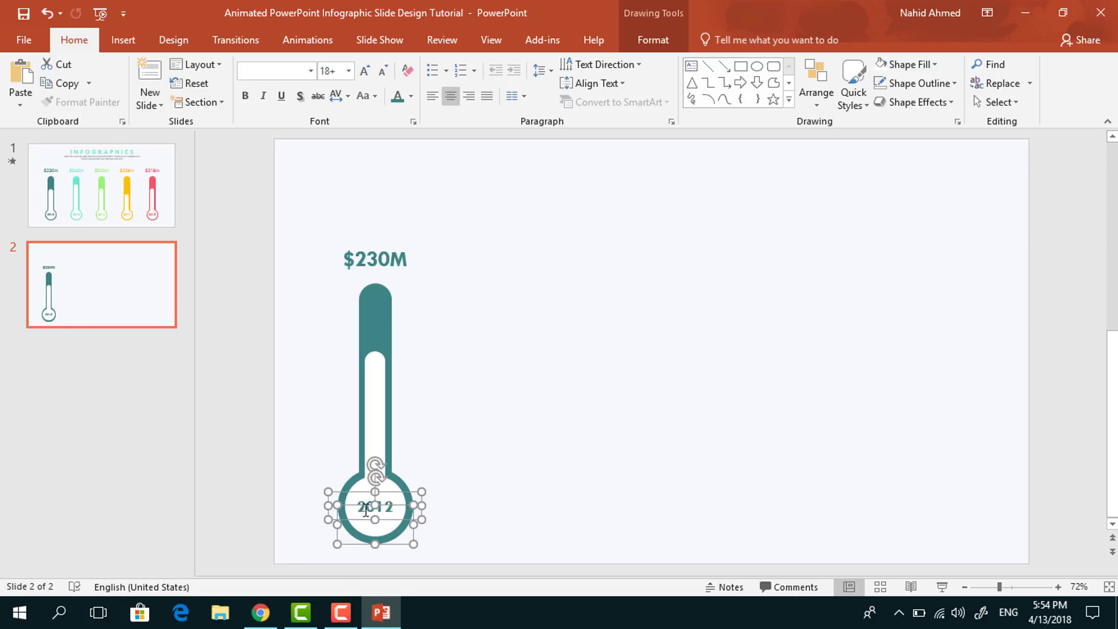
left_click(363, 492, "shift")
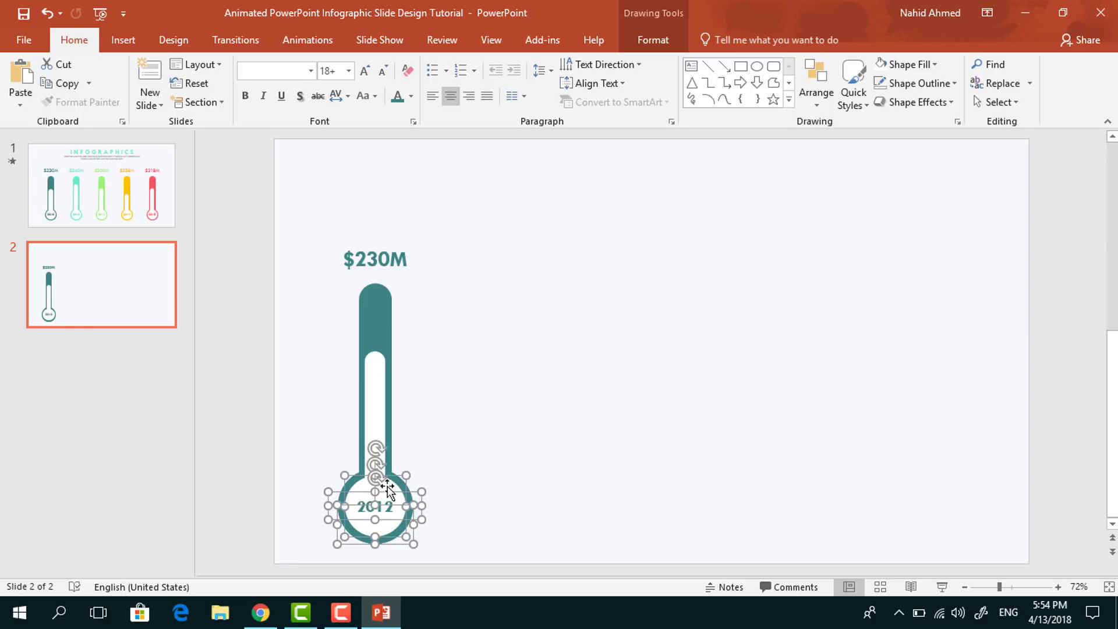
right_click(404, 476)
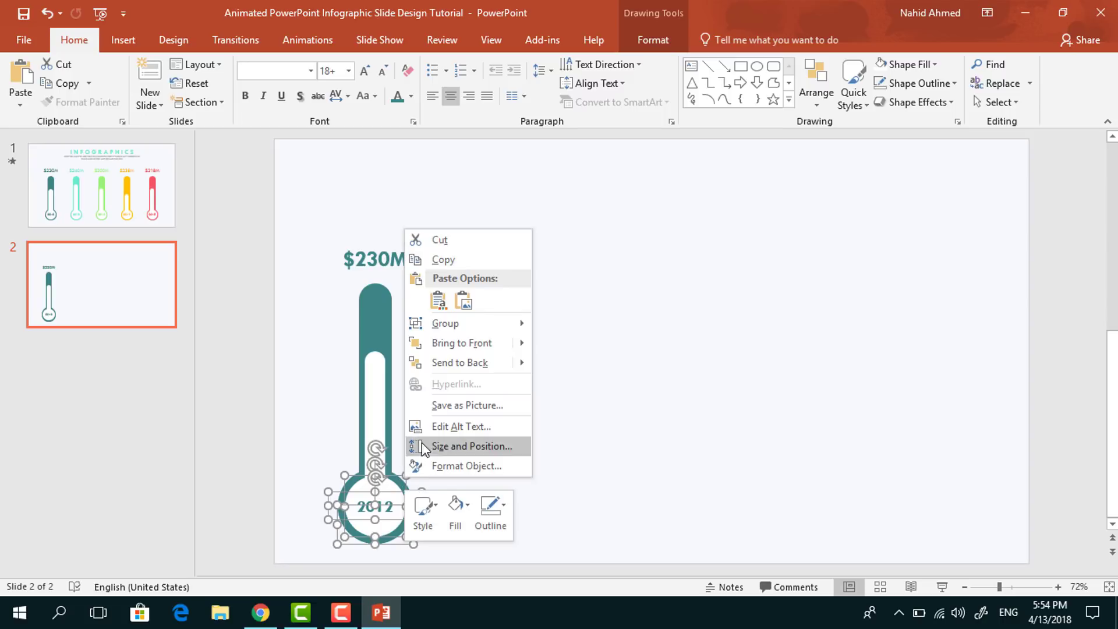
left_click(476, 343)
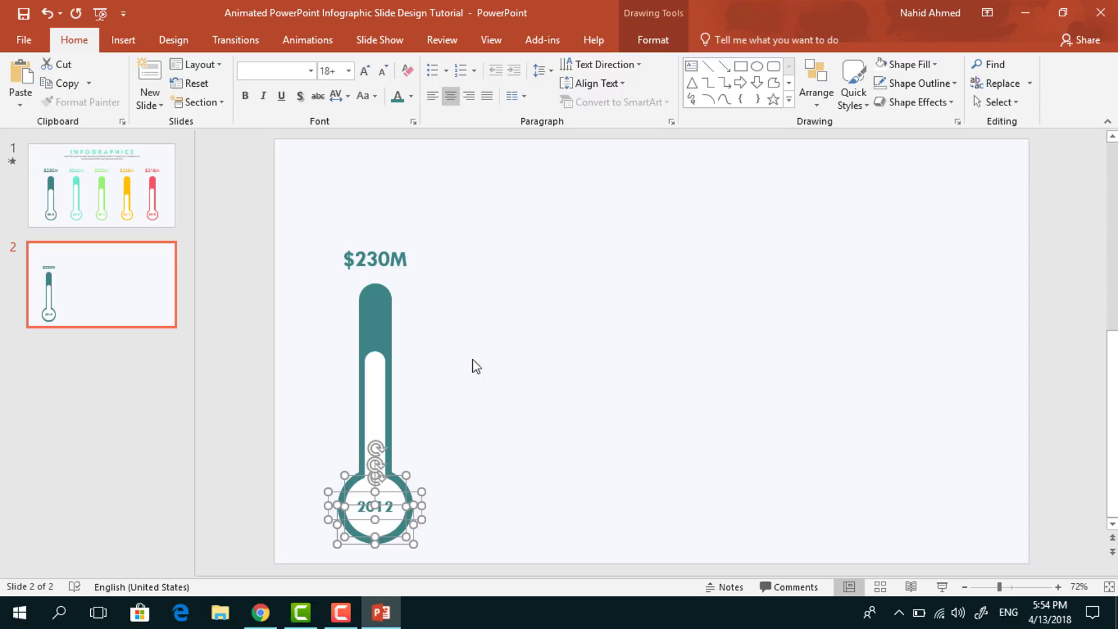
Give the white inner bar a Fly In entrance with a 0.5 sec smooth end.
left_click(469, 450)
left_click(379, 382)
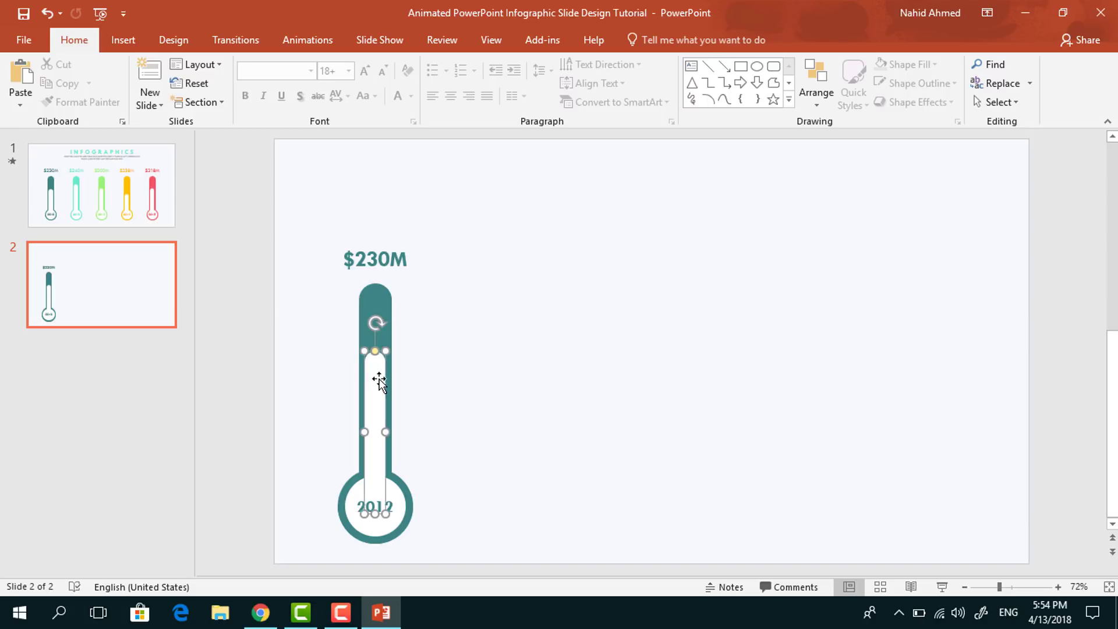
left_click(297, 41)
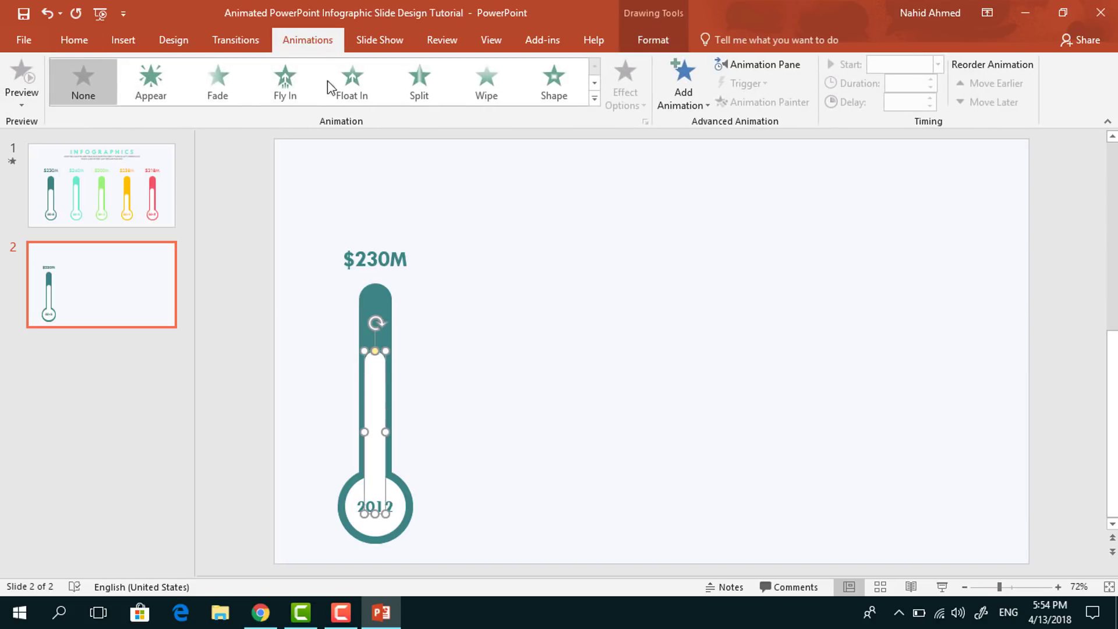
left_click(763, 65)
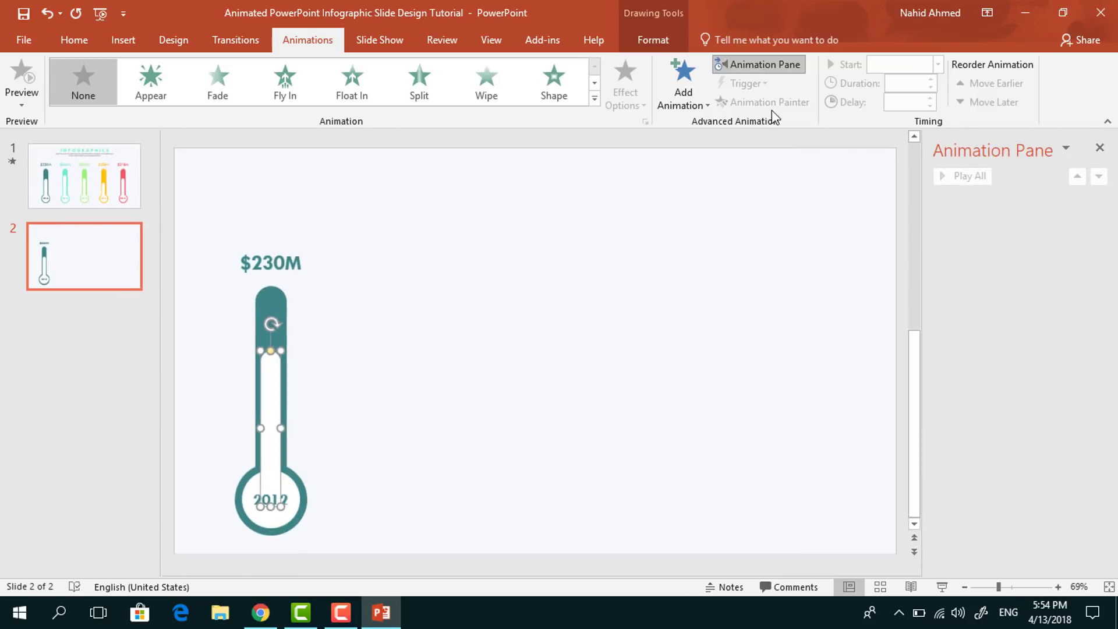
left_click(669, 102)
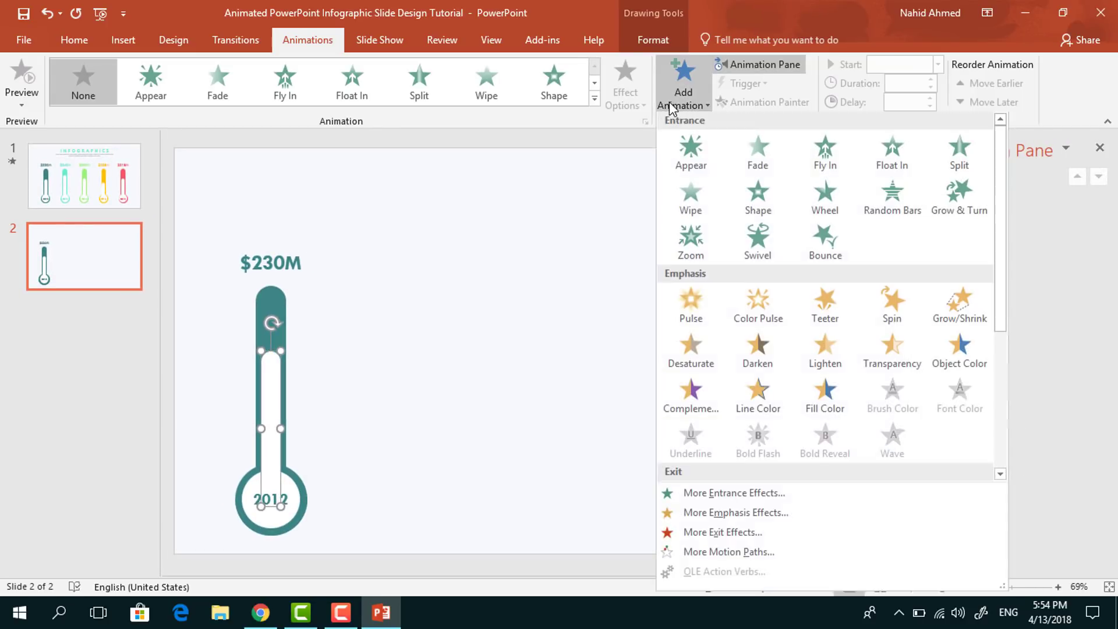
left_click(826, 169)
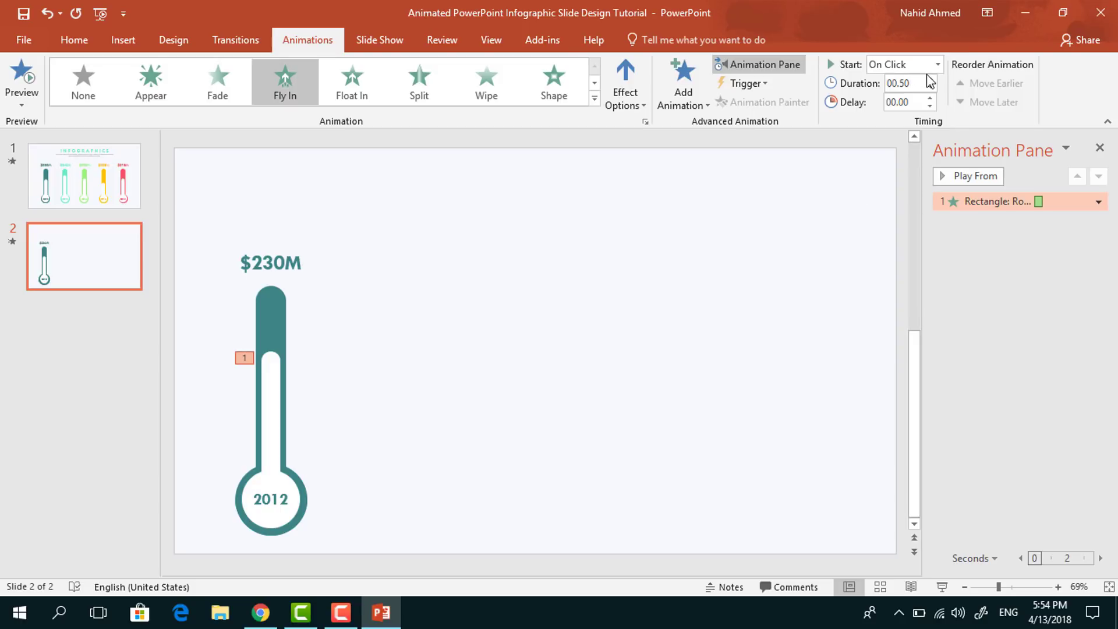
left_click(1098, 202)
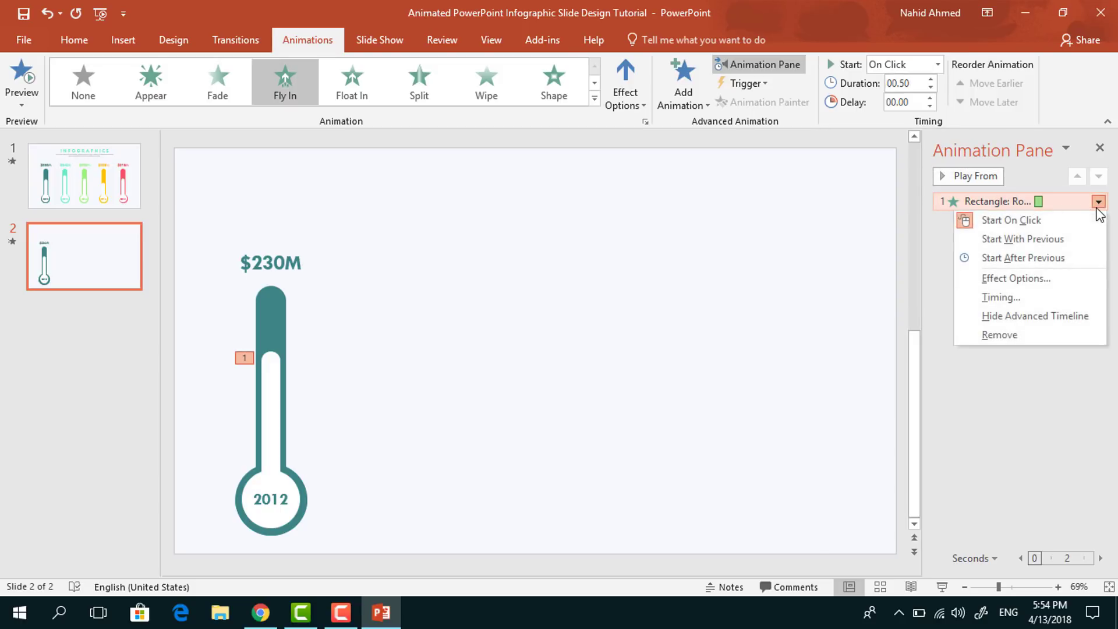
left_click(1073, 284)
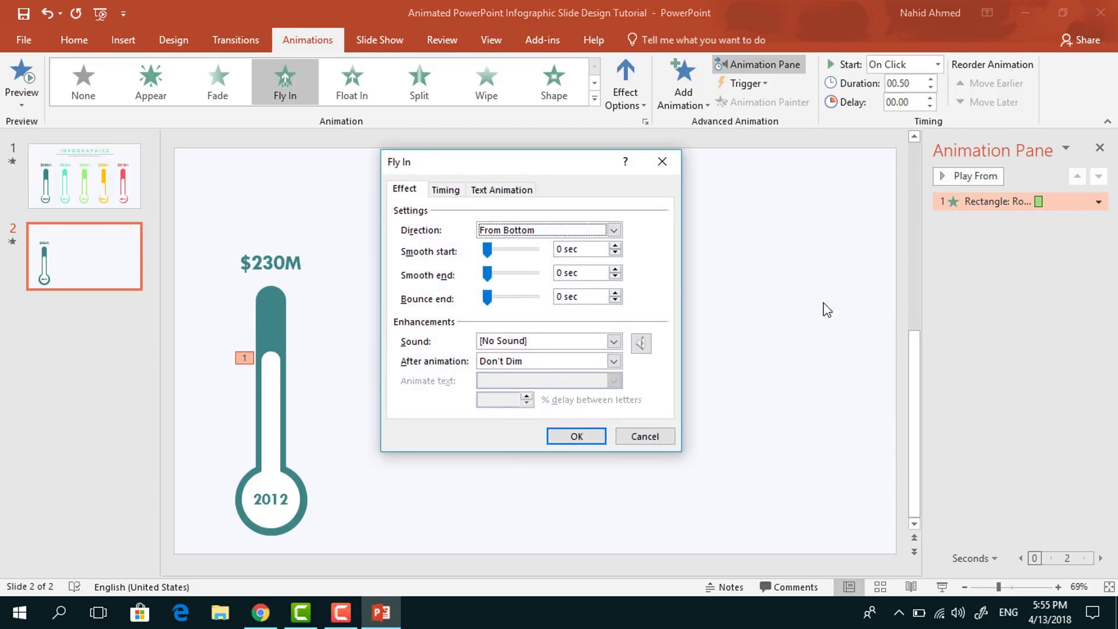
left_click_drag(487, 273, 534, 273)
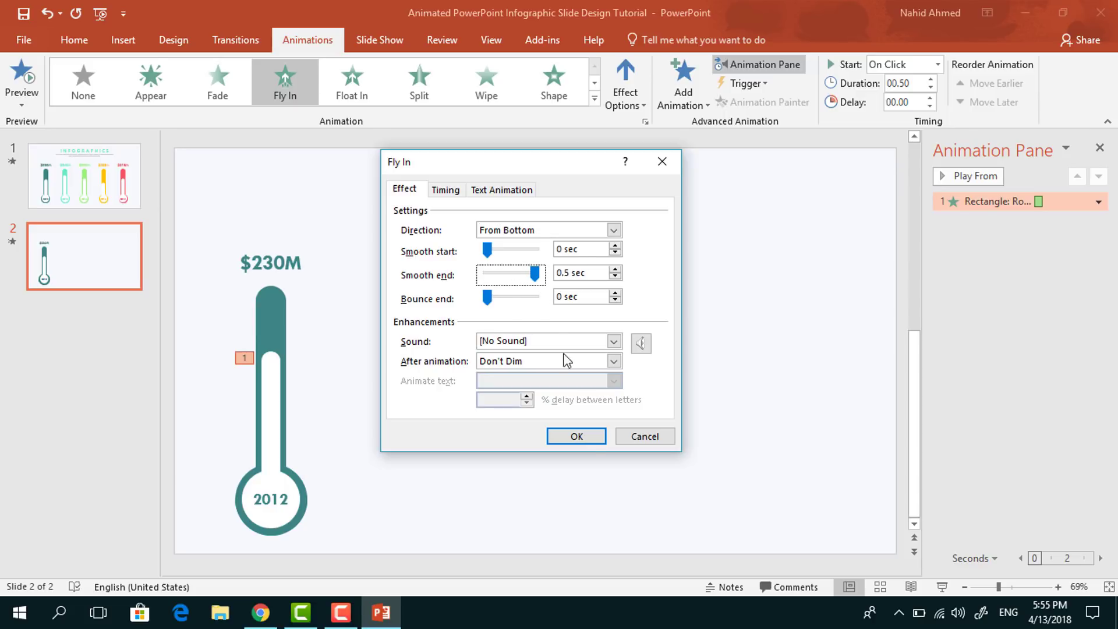
left_click(591, 442)
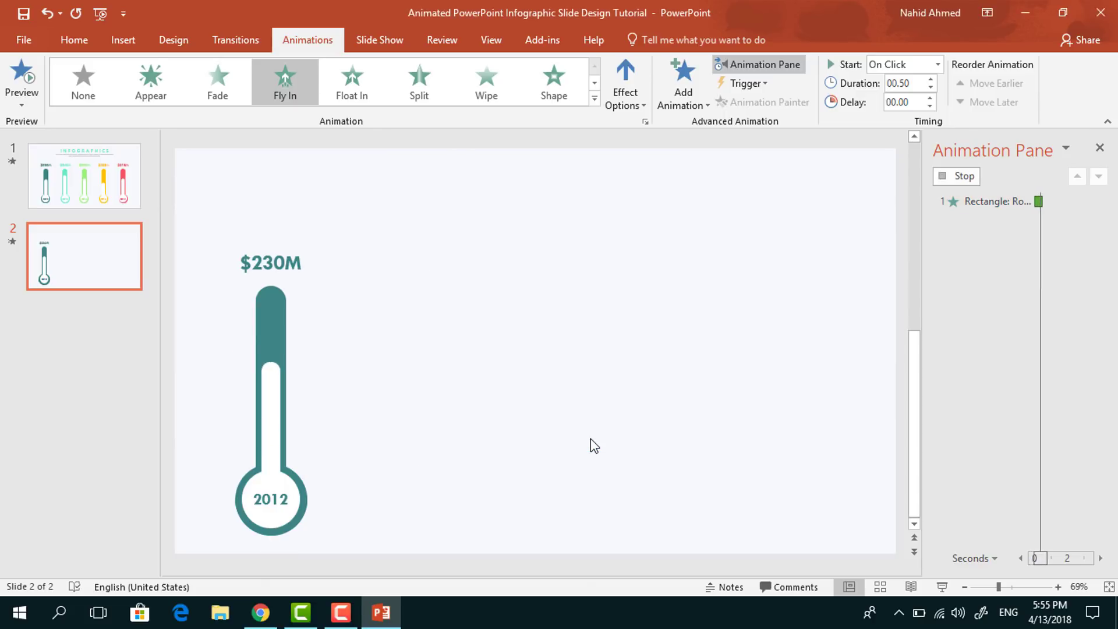
Give $230M a Zoom entrance: With Previous, 0.25 s duration, 0.25 s delay.
left_click(319, 257)
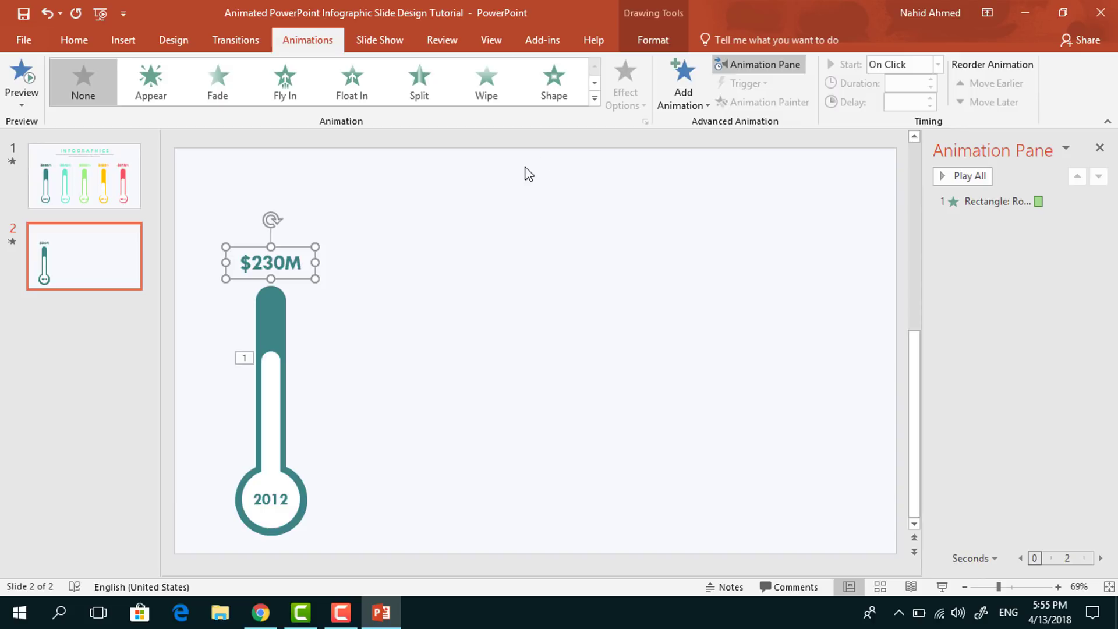
left_click(678, 99)
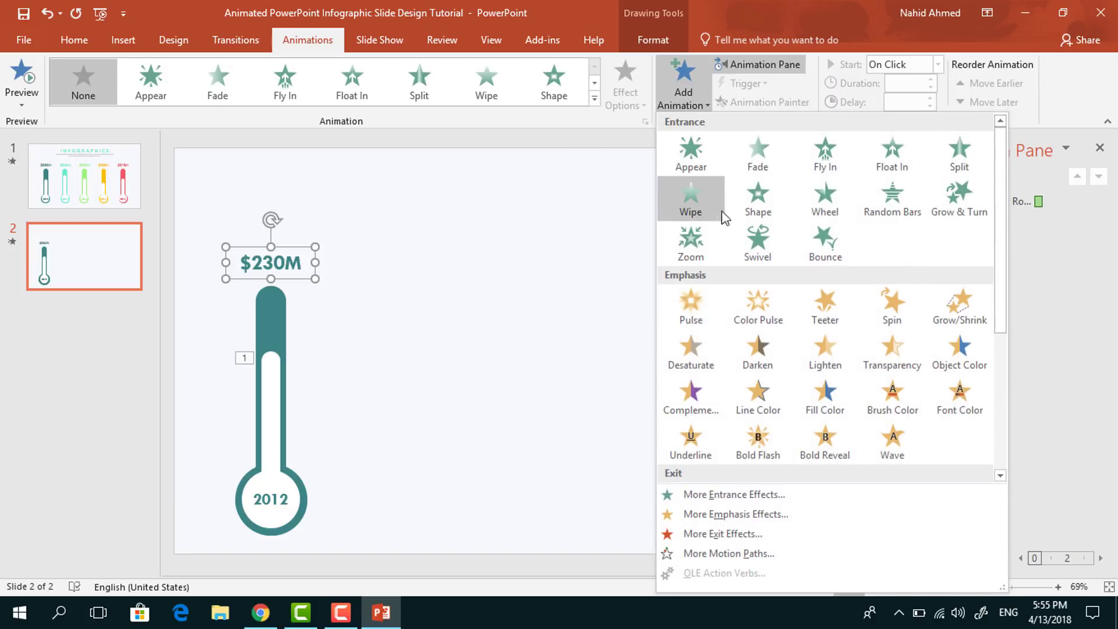
left_click(707, 253)
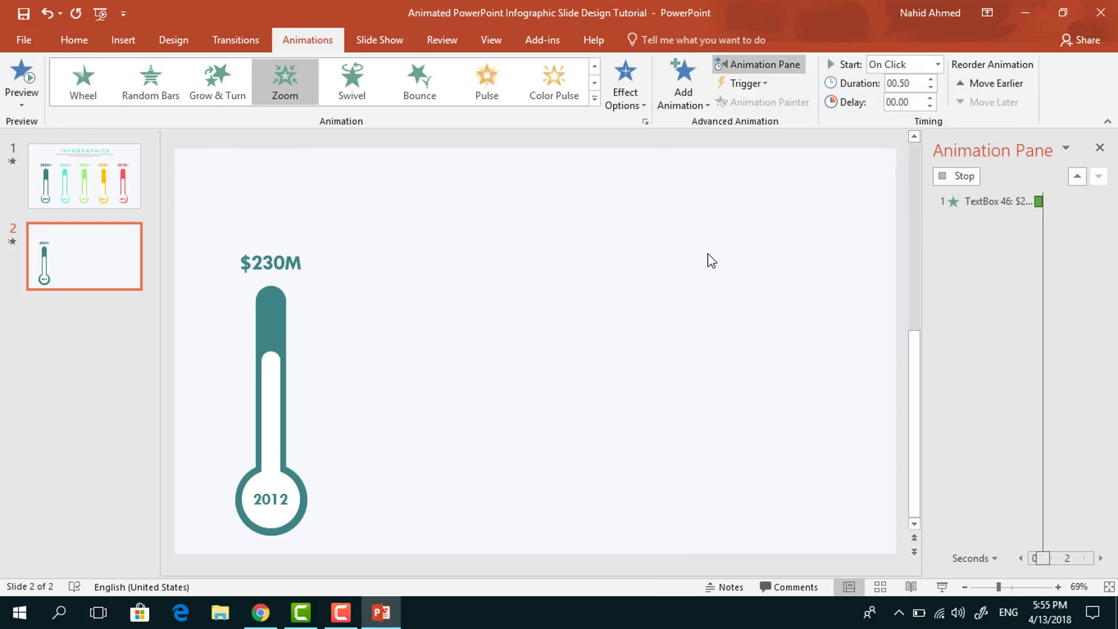
left_click(938, 62)
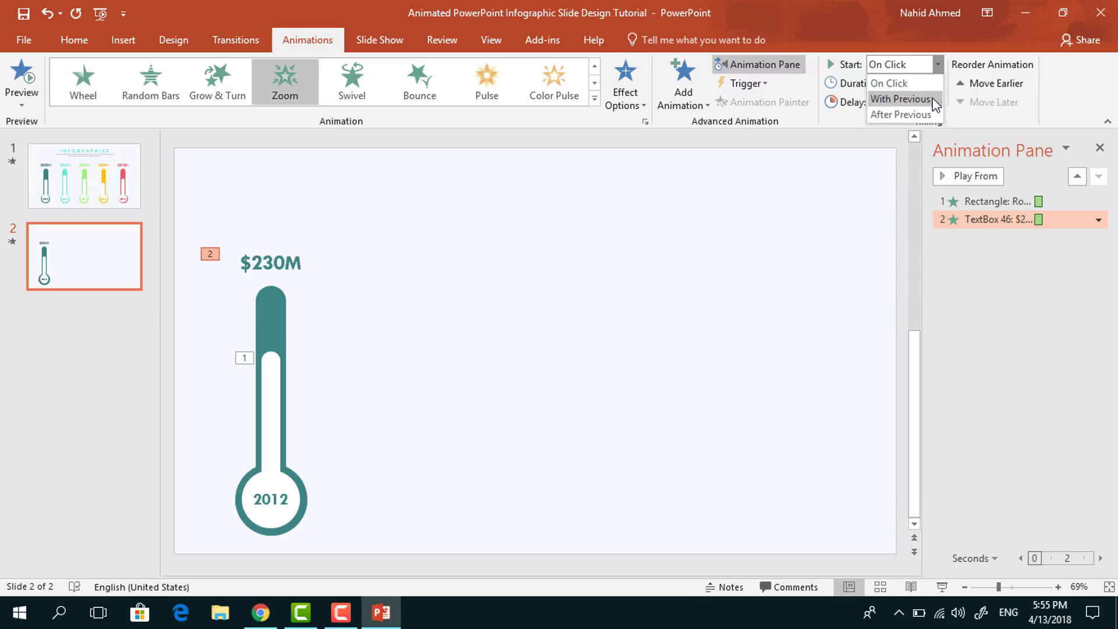
left_click(932, 98)
left_click(930, 87)
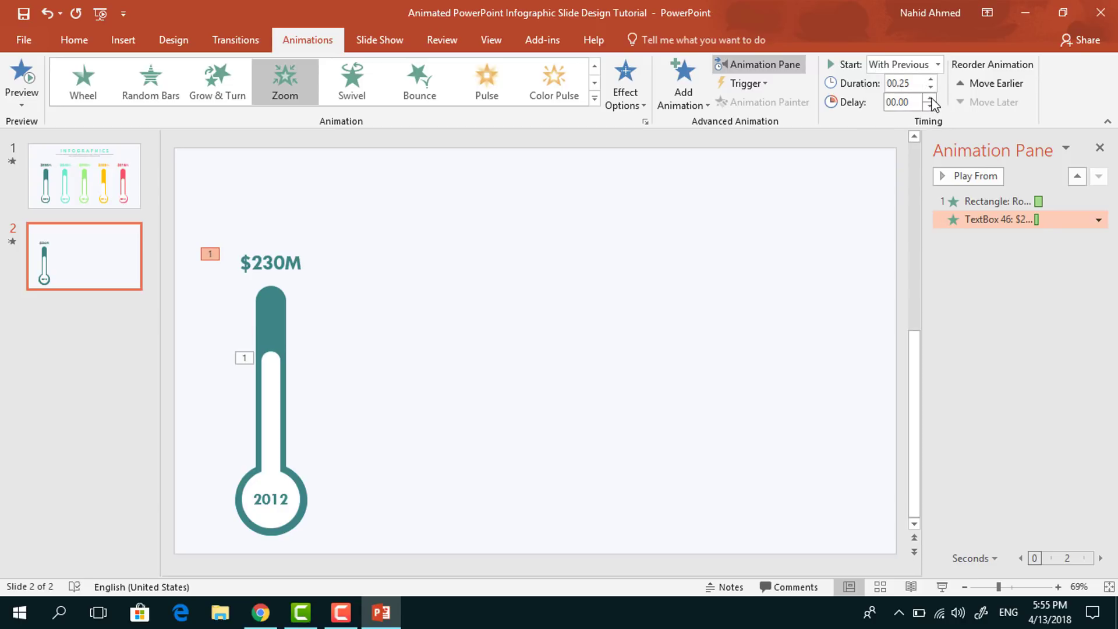
left_click(930, 98)
Duplicate the thermometer with labels and animations into five copies and centre the row.
left_click_drag(411, 175, 177, 560)
key("ctrl+d")
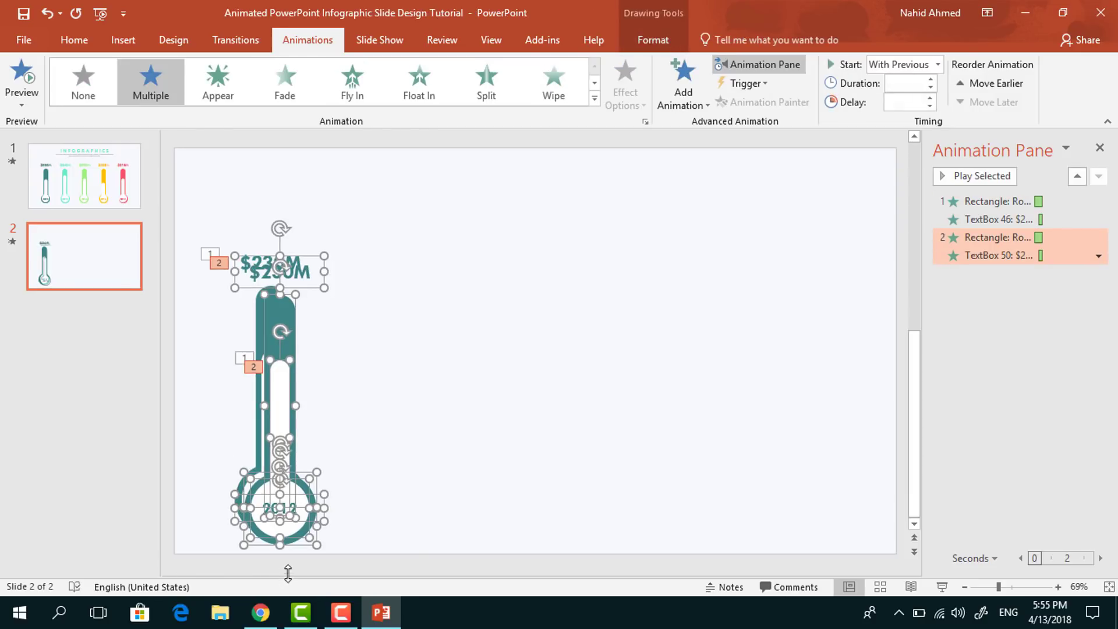
left_click_drag(299, 544, 408, 538)
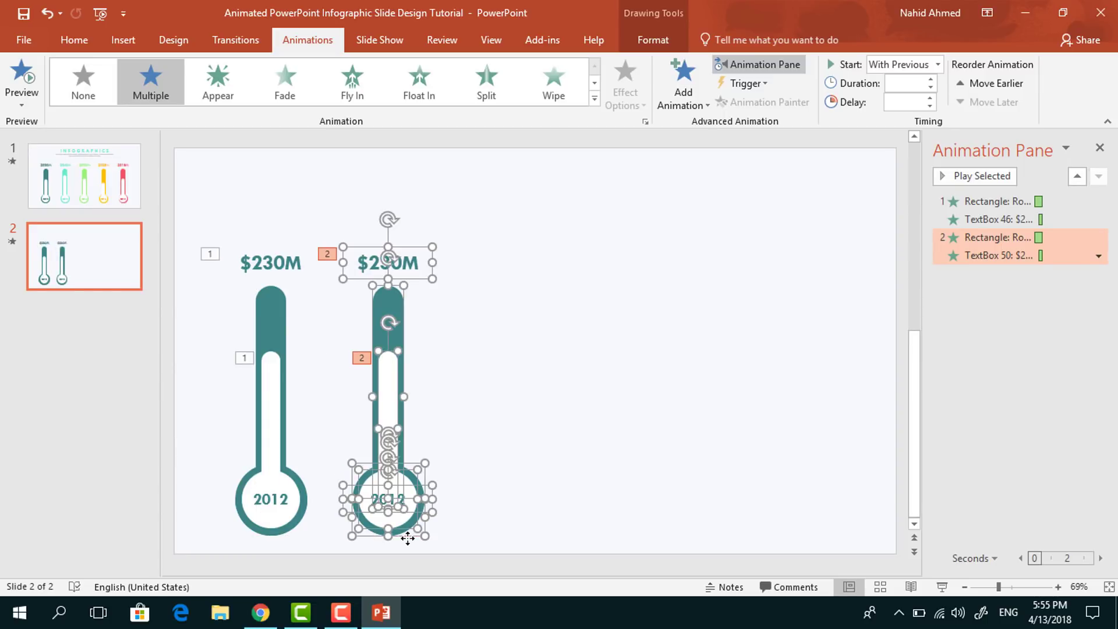
key("ctrl+d")
key("ctrl+d")
key("ctrl+d")
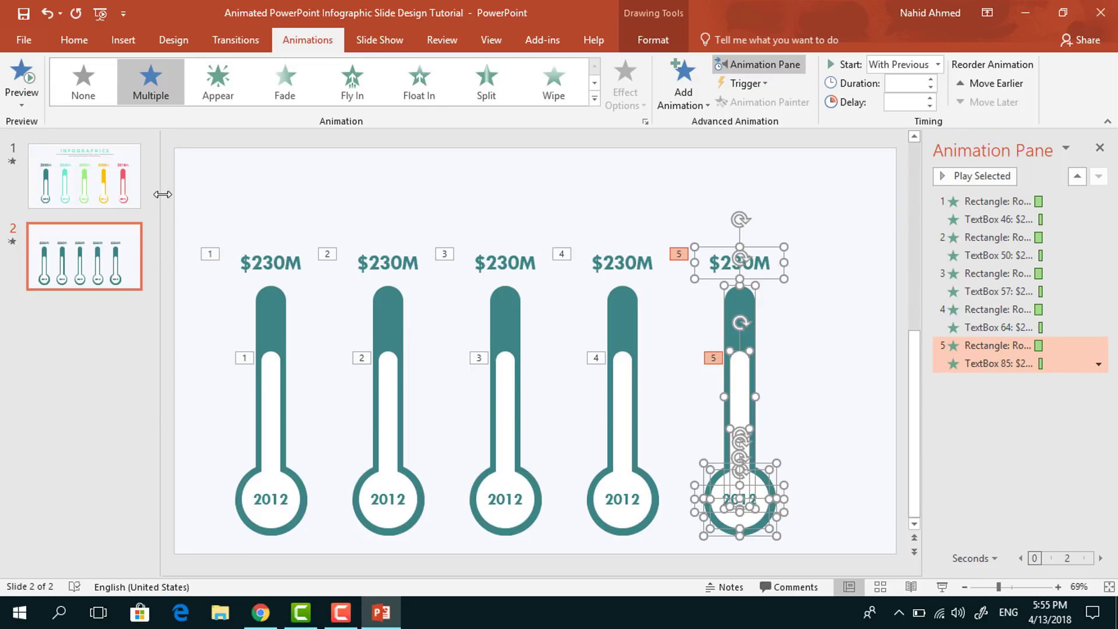
left_click_drag(170, 199, 833, 559)
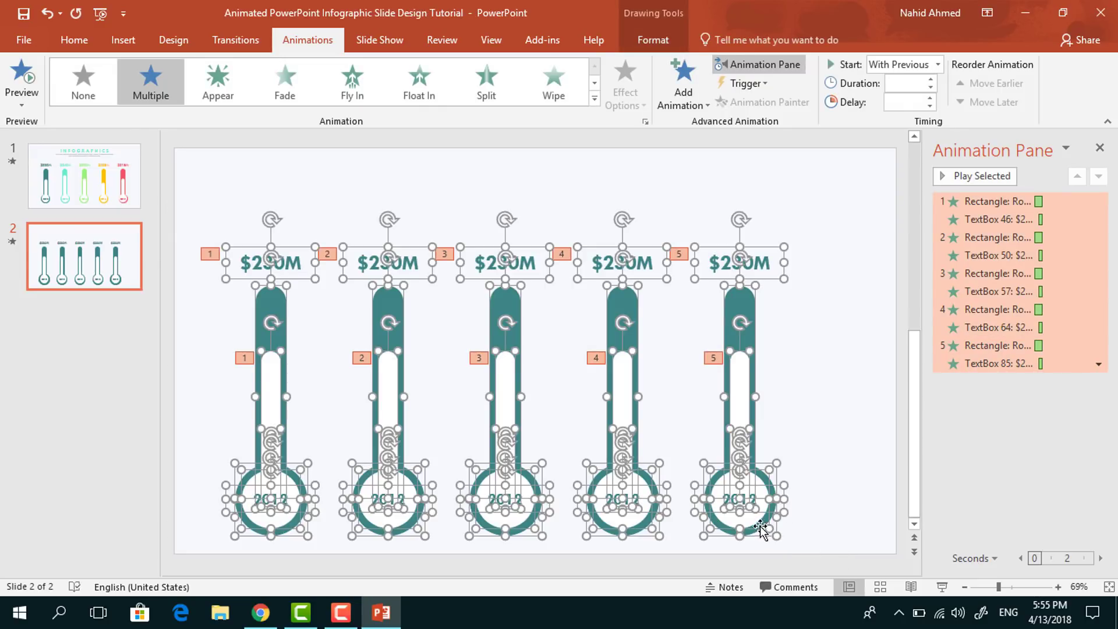
left_click_drag(759, 527, 798, 479)
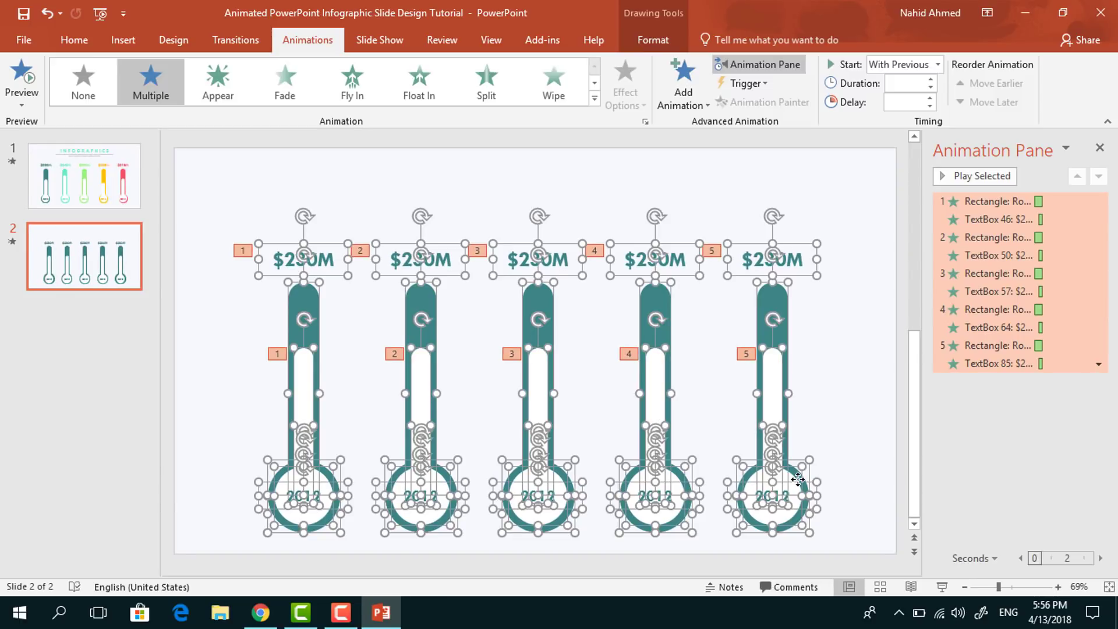
left_click(841, 417)
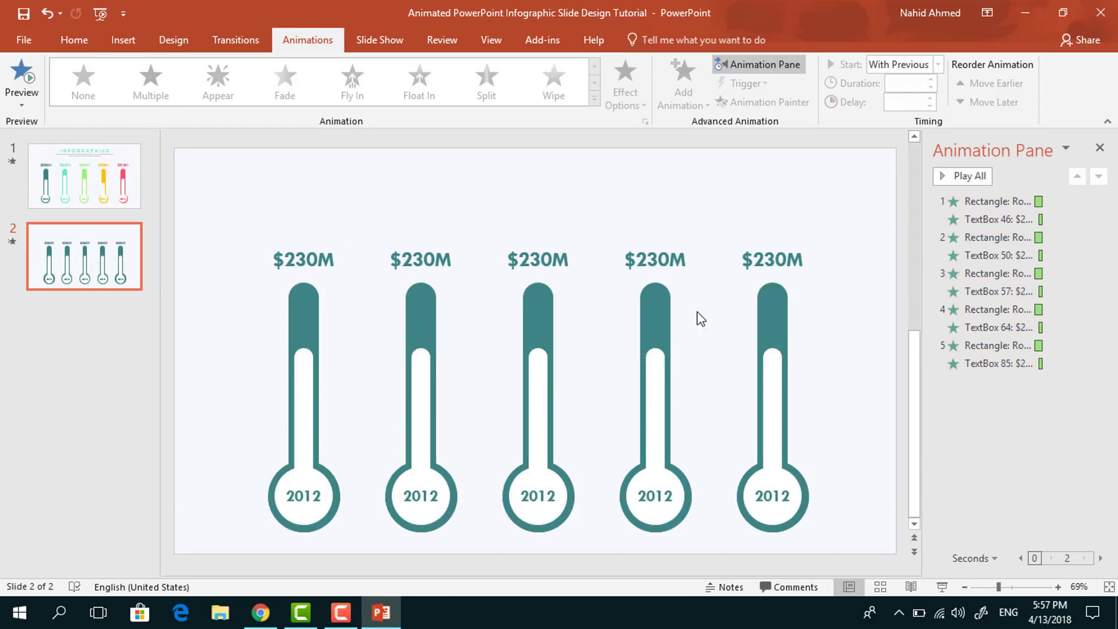
Fill the second thermometer's tube and bulb with mint.
left_click(423, 302)
left_click(652, 40)
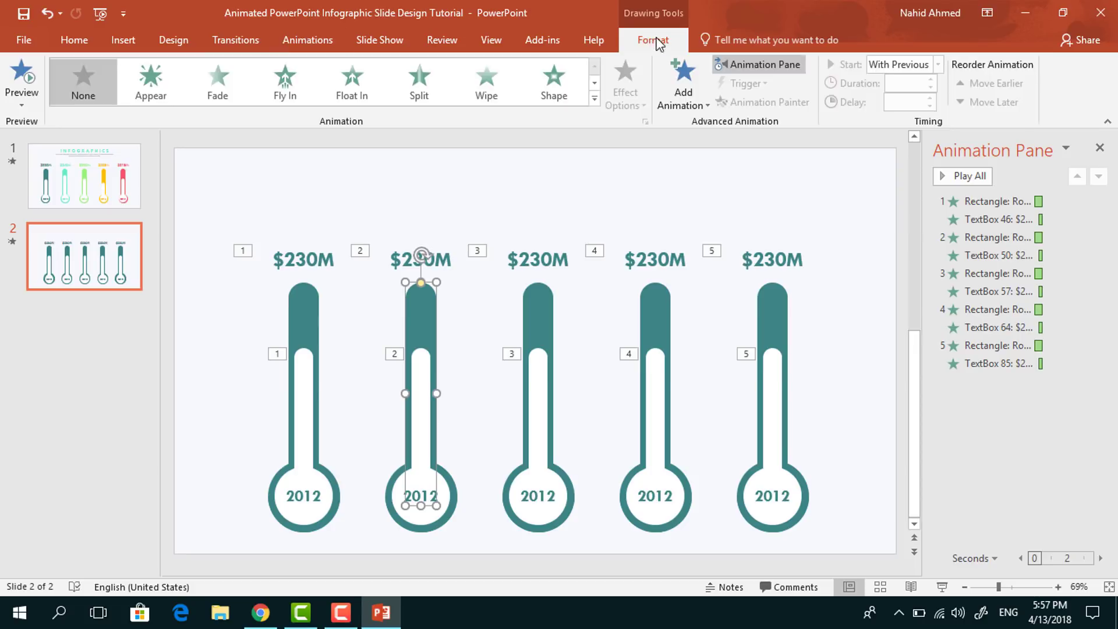
left_click(376, 65)
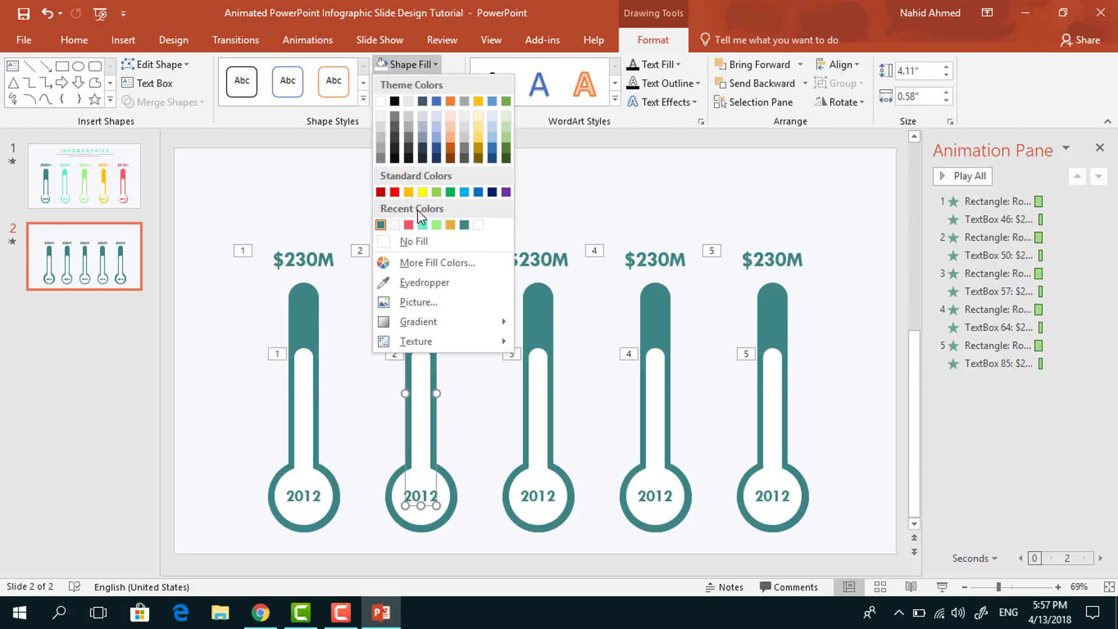
left_click(424, 227)
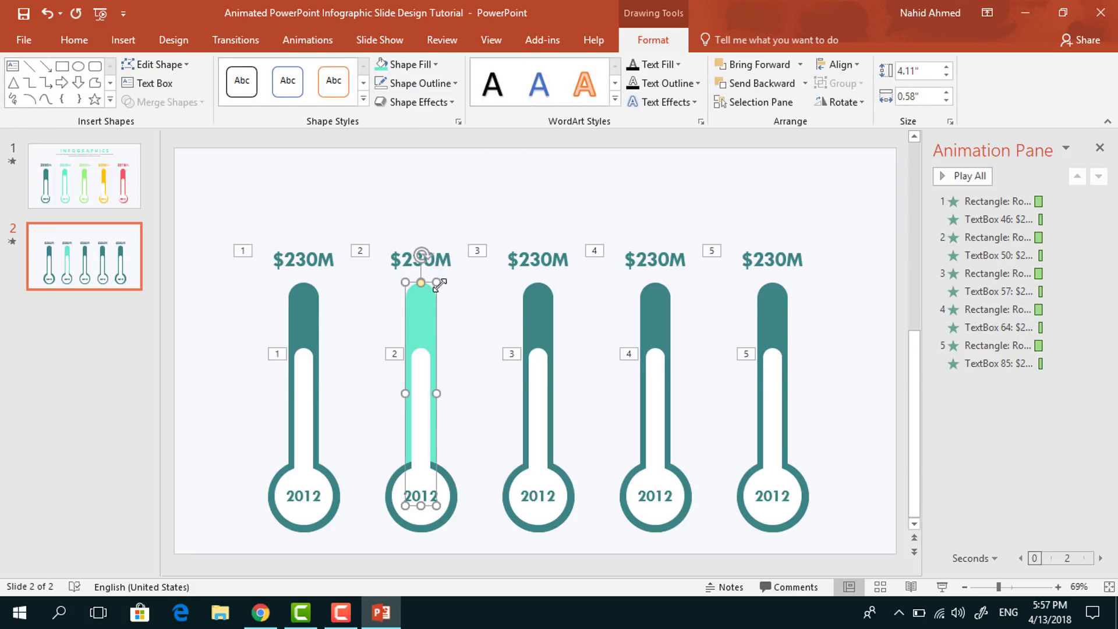
left_click(448, 479)
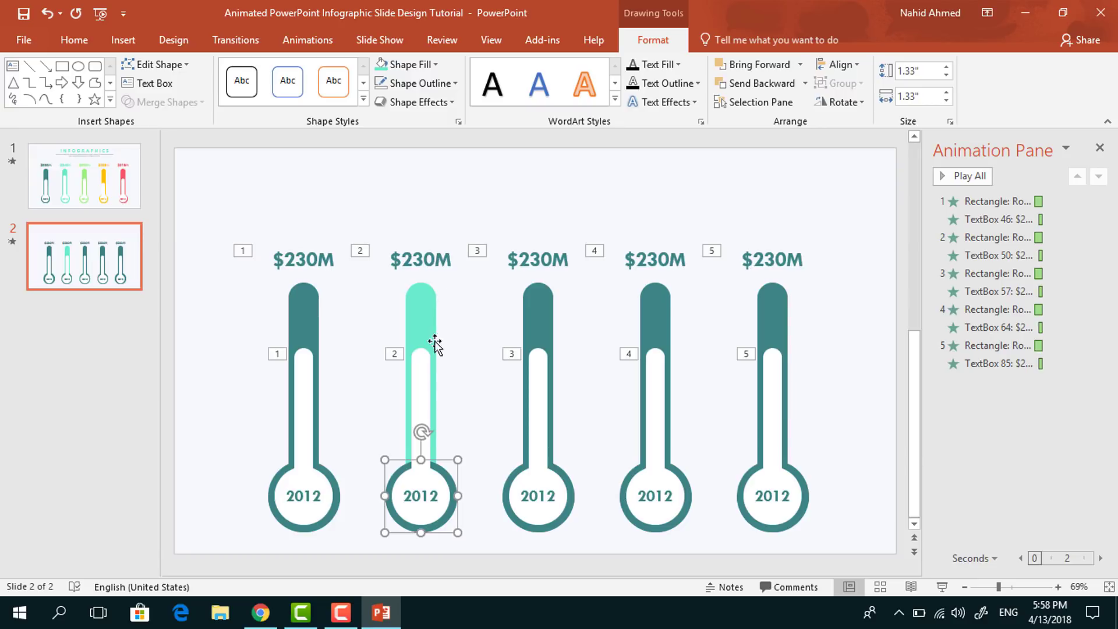
left_click(384, 65)
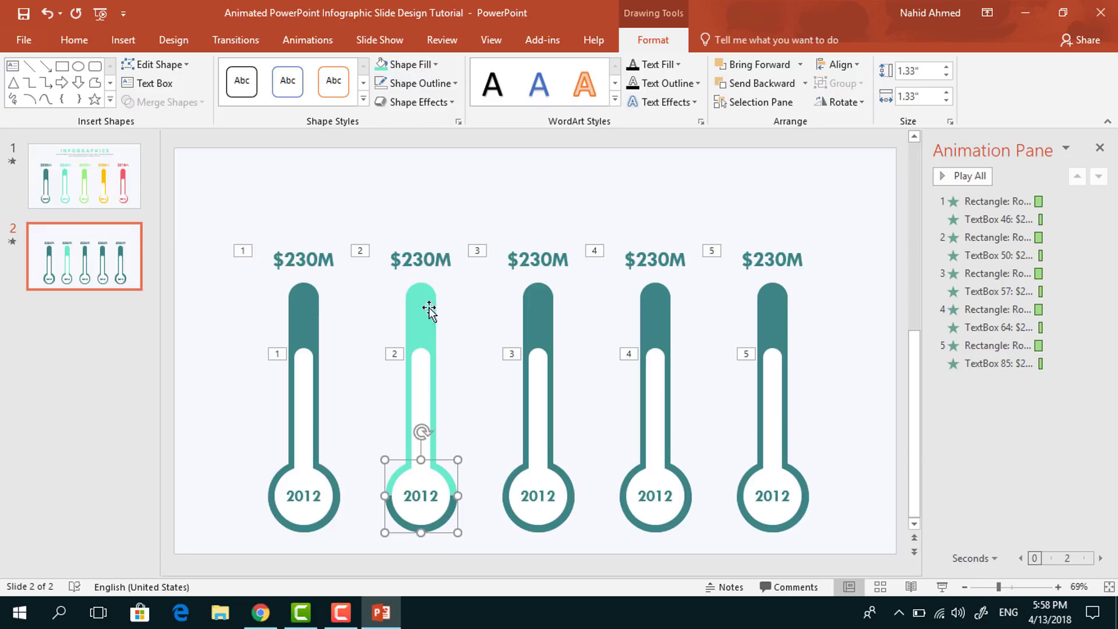
left_click(432, 527)
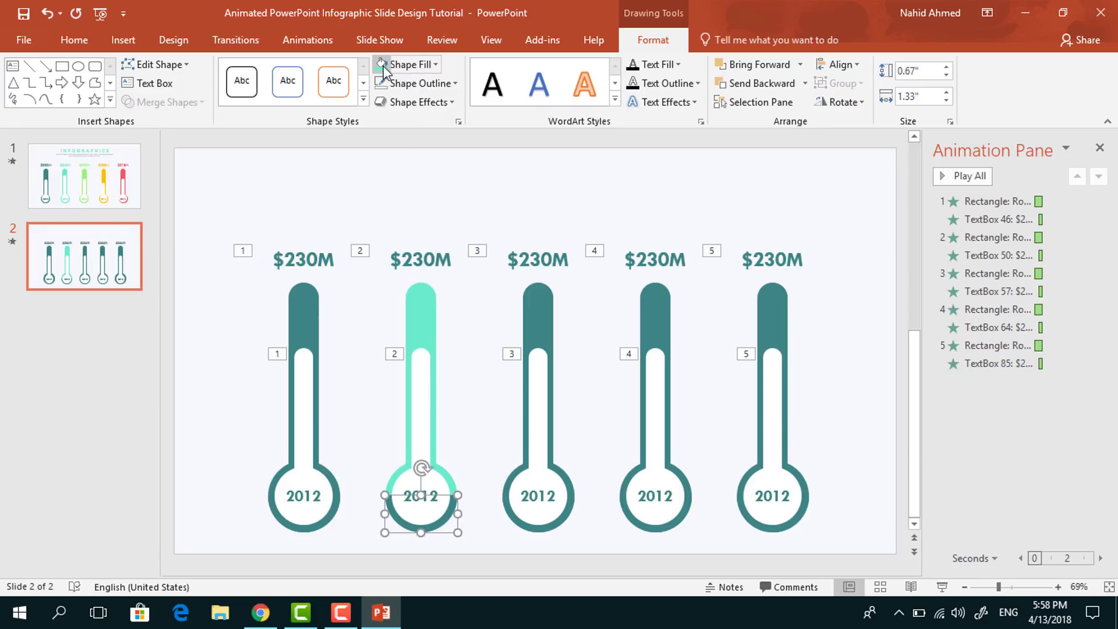
Fill the third thermometer's tube and bulb with light green.
left_click(545, 306)
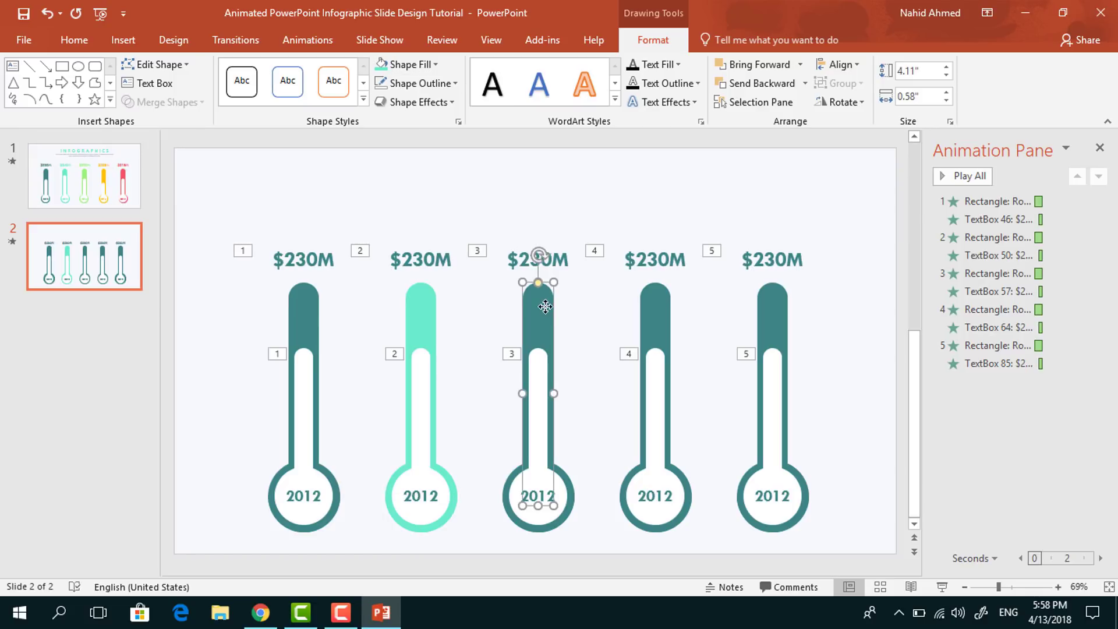
left_click(434, 64)
left_click(436, 224)
left_click(550, 524)
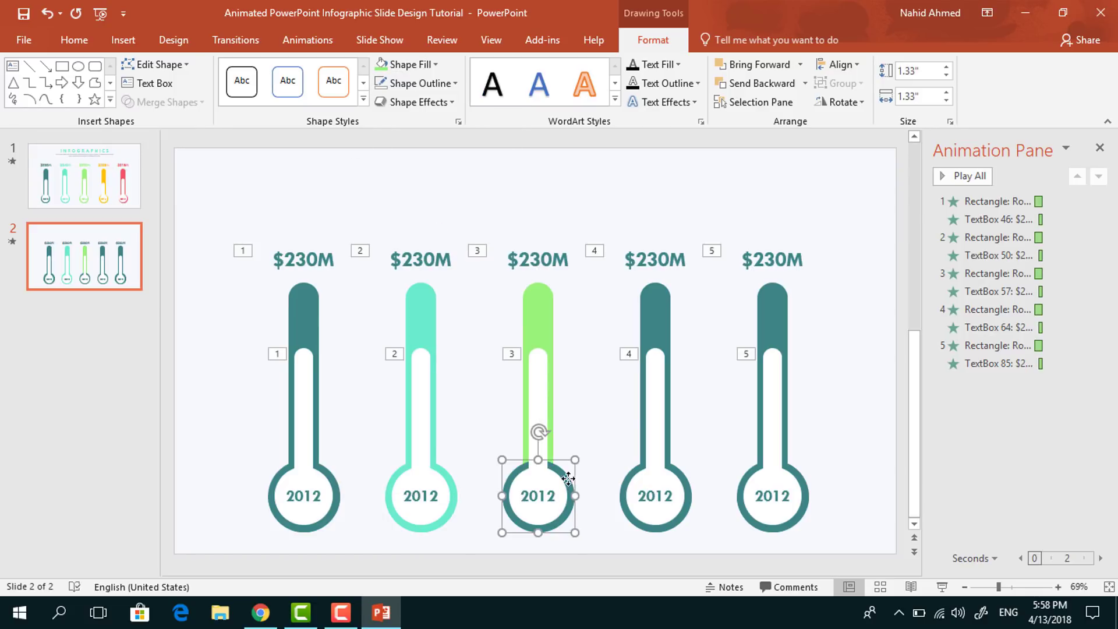
left_click(402, 64)
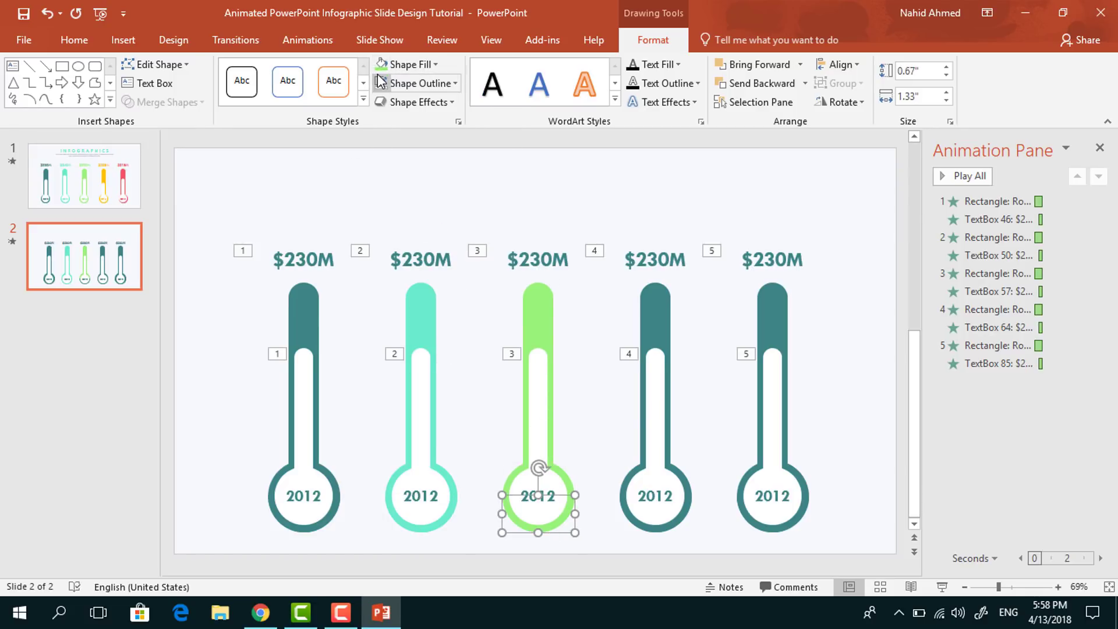
Fill the fourth thermometer's tube and bulb with orange-yellow.
left_click(653, 299)
left_click(435, 65)
left_click(411, 201)
left_click(655, 524)
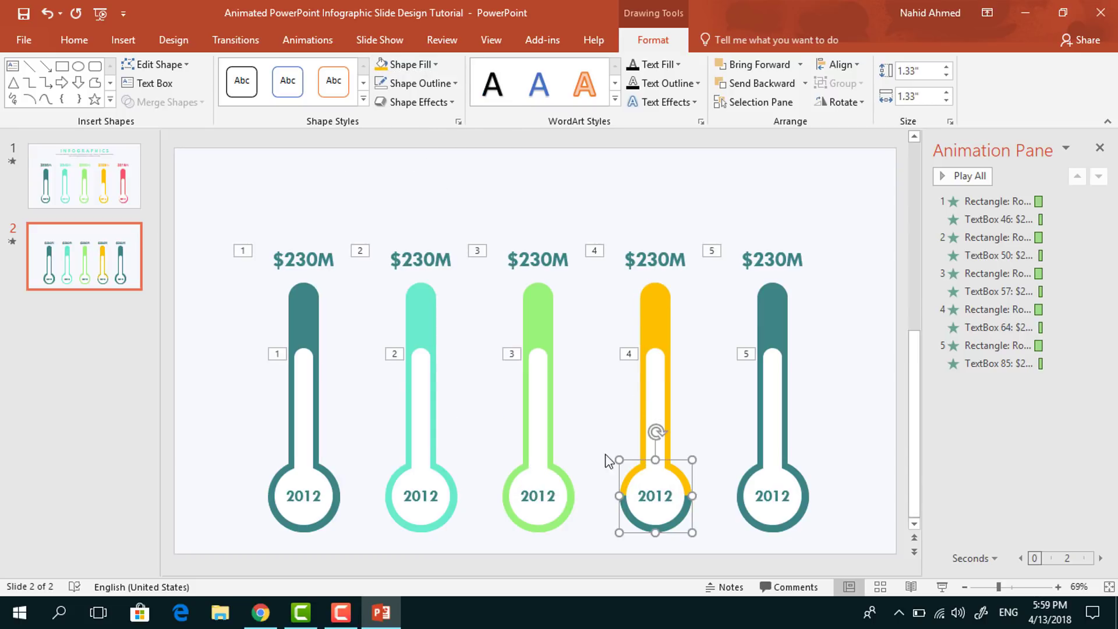
left_click(383, 64)
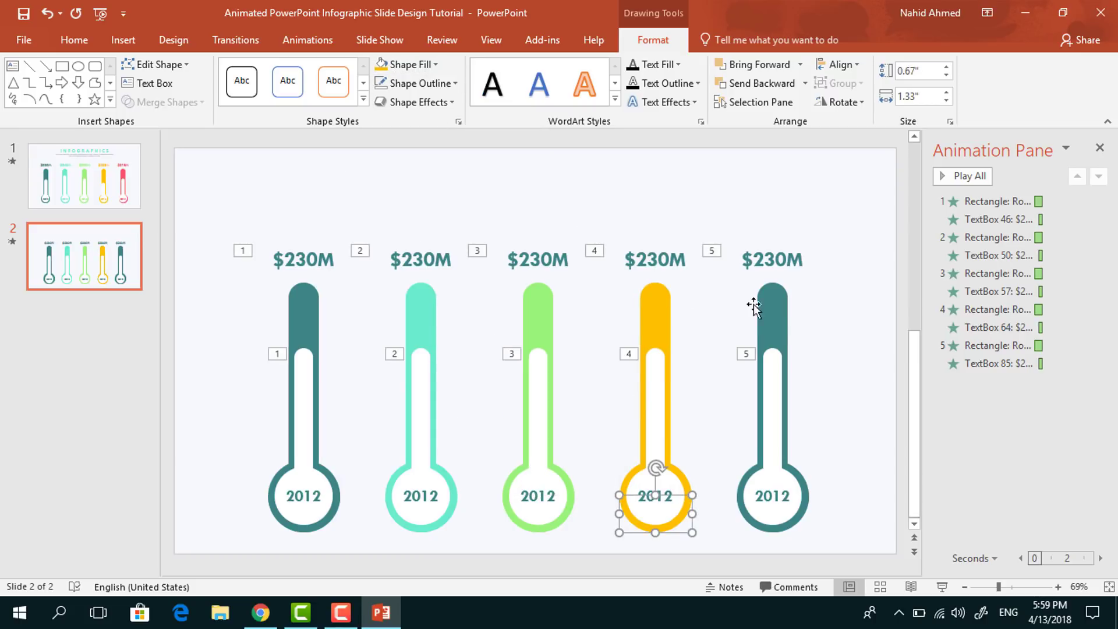
Fill the fifth thermometer's tube with red and select its bulb.
left_click(757, 304)
left_click(436, 65)
left_click(436, 224)
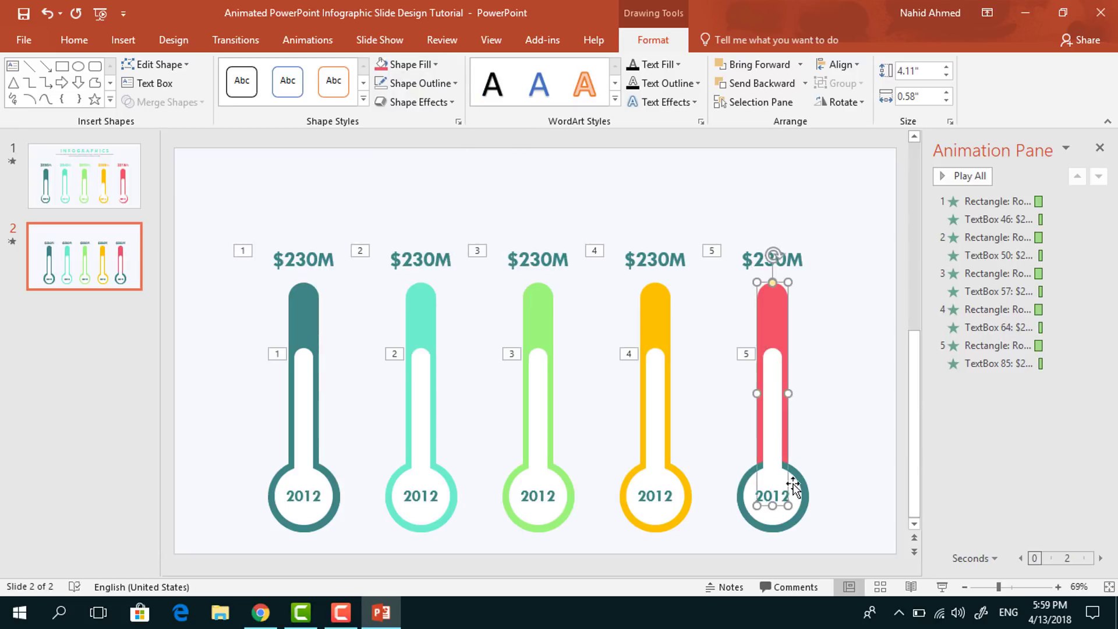
left_click(789, 482)
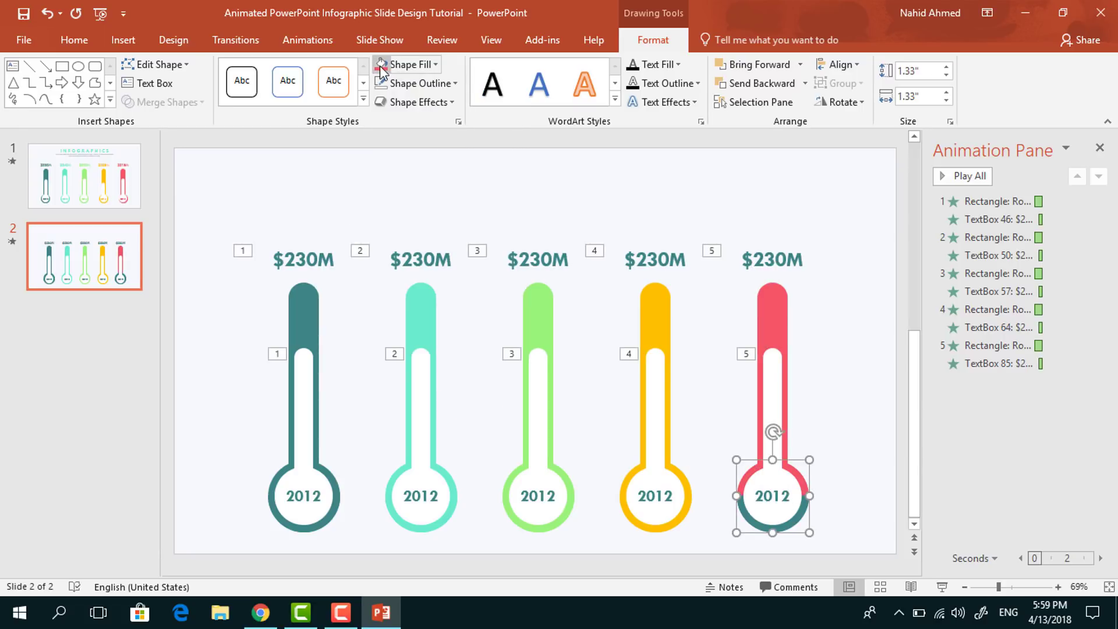
Colour the fifth thermometer's 2012 and $230M labels red.
left_click(764, 491)
double_click(762, 493)
left_click(74, 40)
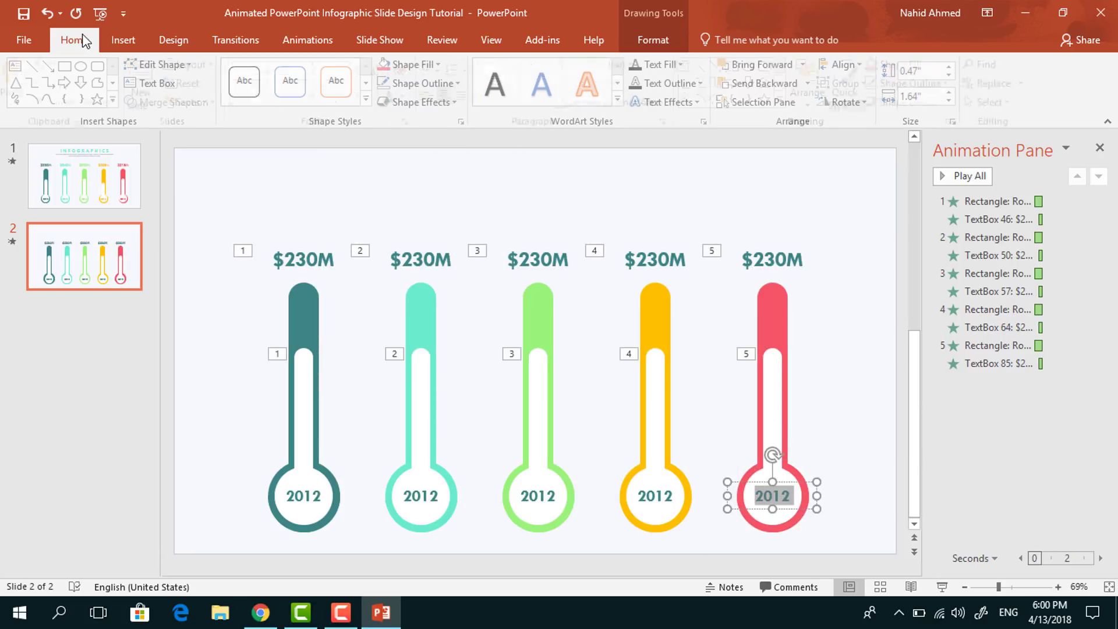
left_click(412, 96)
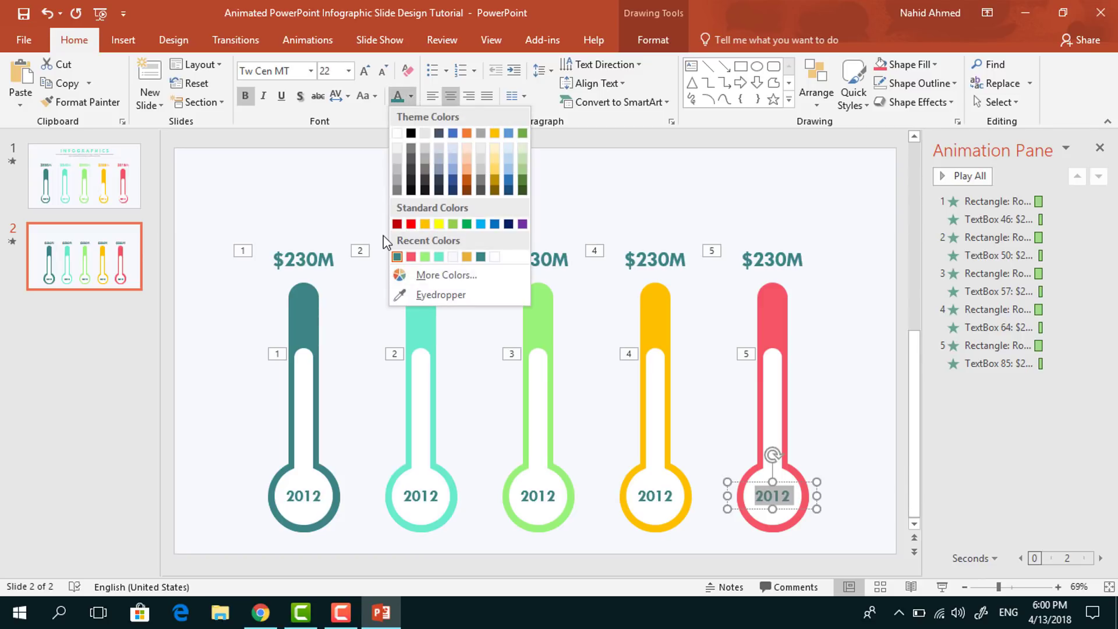
left_click(411, 256)
double_click(749, 255)
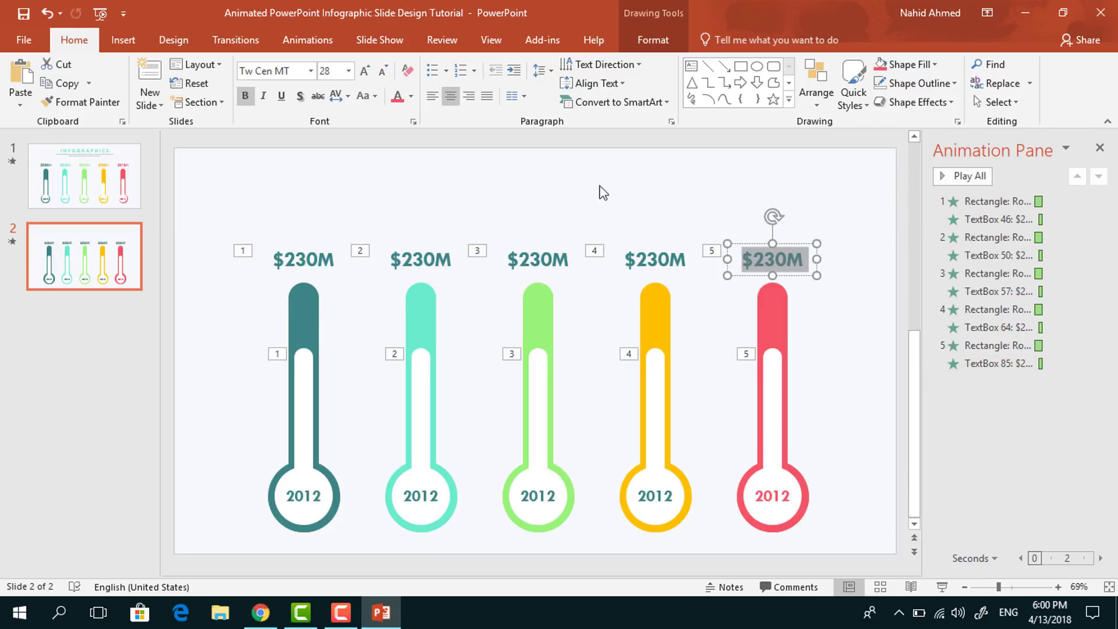
left_click(397, 96)
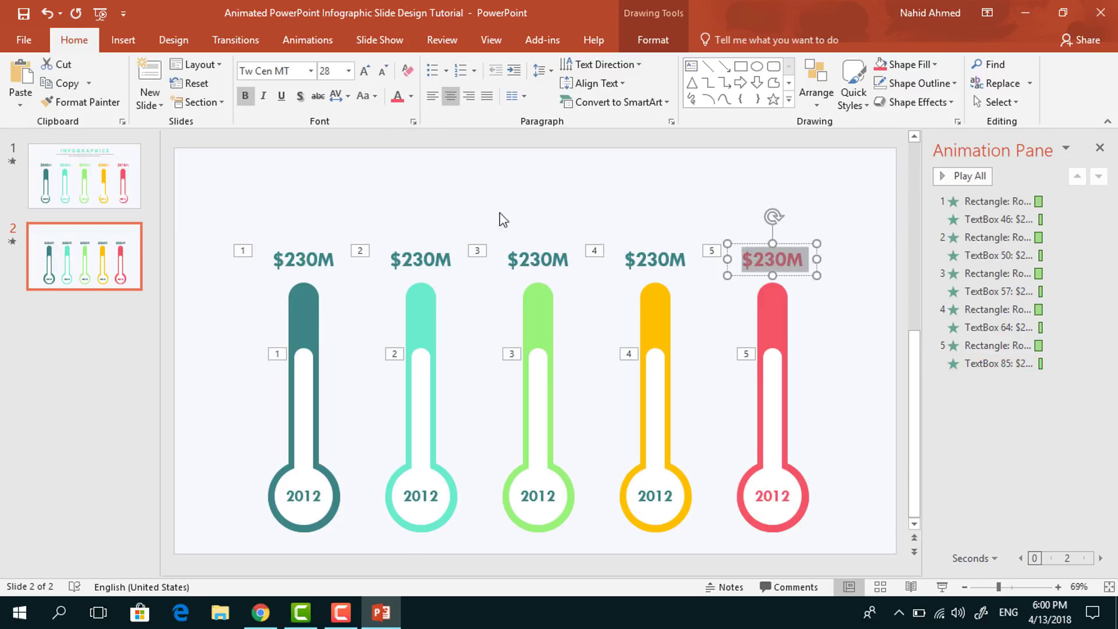
Colour the fourth thermometer's $230M and 2012 labels gold.
double_click(649, 259)
left_click(410, 96)
left_click(424, 222)
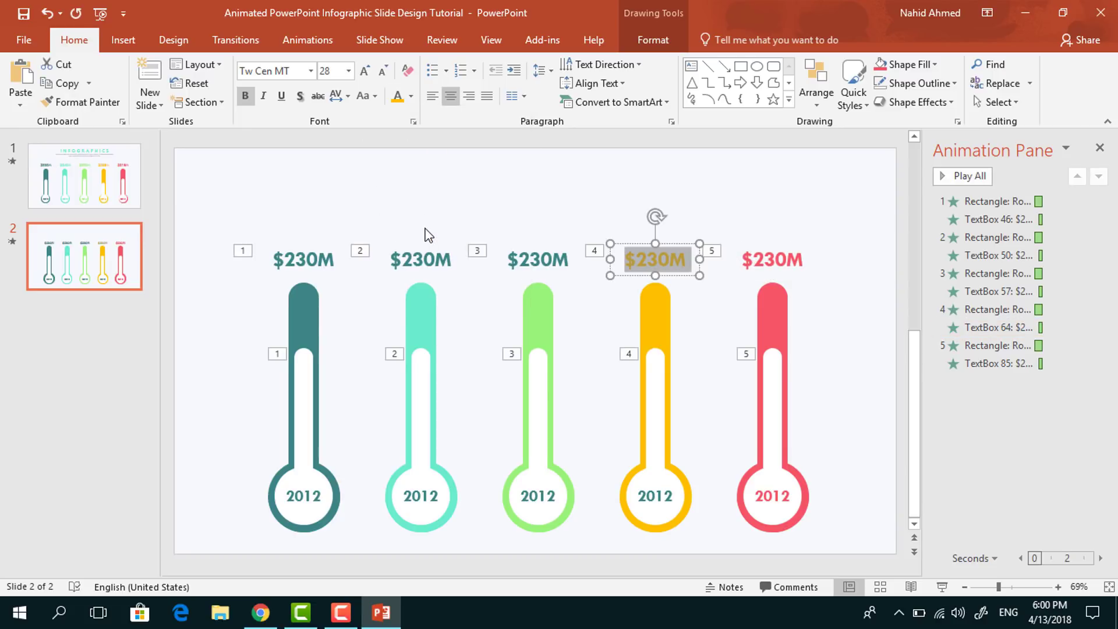
double_click(675, 495)
left_click(398, 96)
Colour the third thermometer's $230M and 2012 labels light green.
double_click(537, 259)
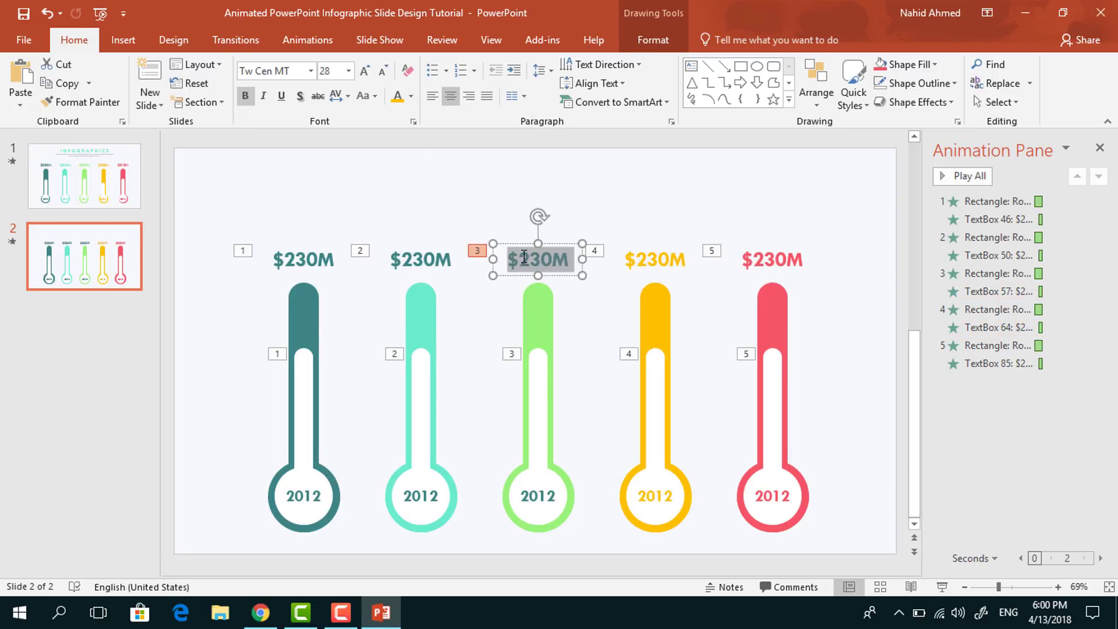
left_click(411, 96)
left_click(425, 256)
double_click(538, 496)
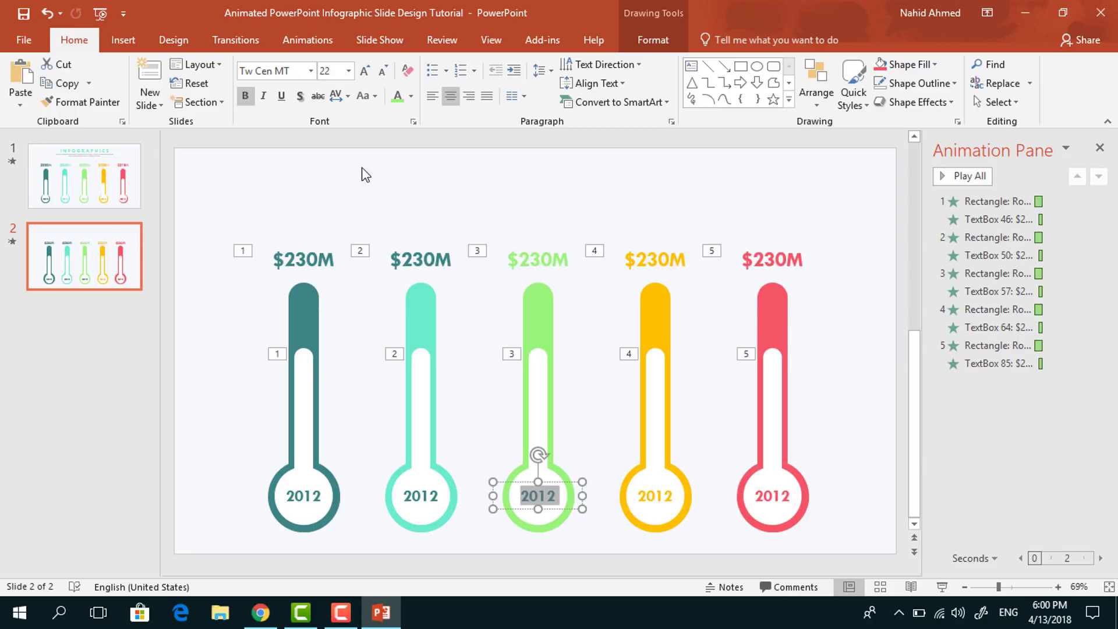
left_click(398, 96)
Colour the second thermometer's $230M value cyan.
double_click(420, 259)
left_click(410, 96)
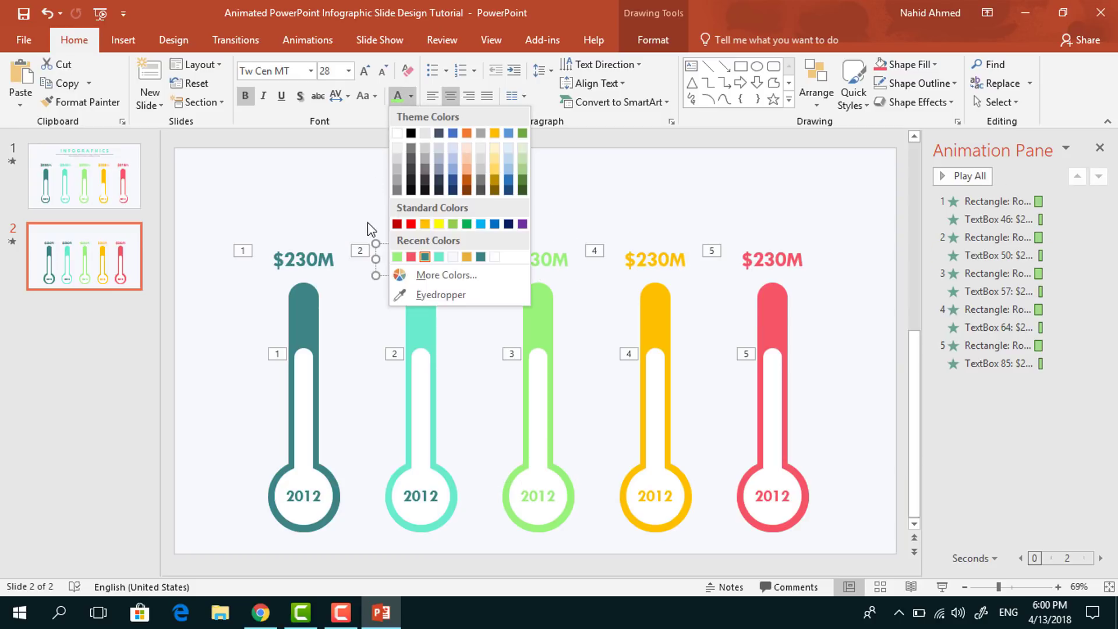
left_click(438, 256)
double_click(420, 496)
left_click(401, 198)
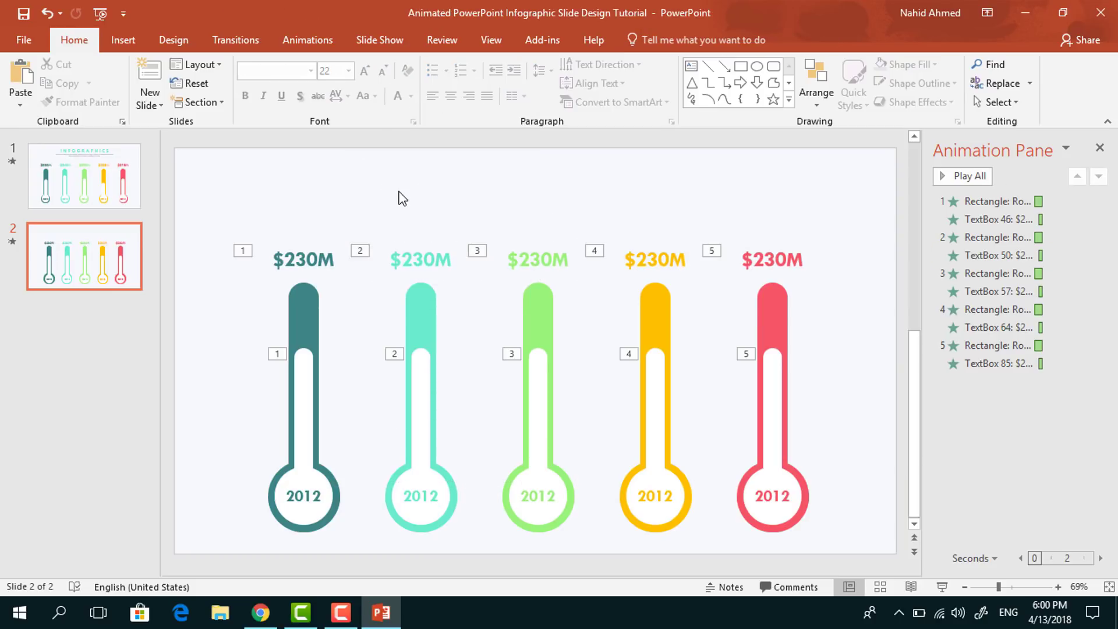
Set the second and third thermometers to start After Previous, and give the third value a 0.50 s delay.
left_click(980, 237)
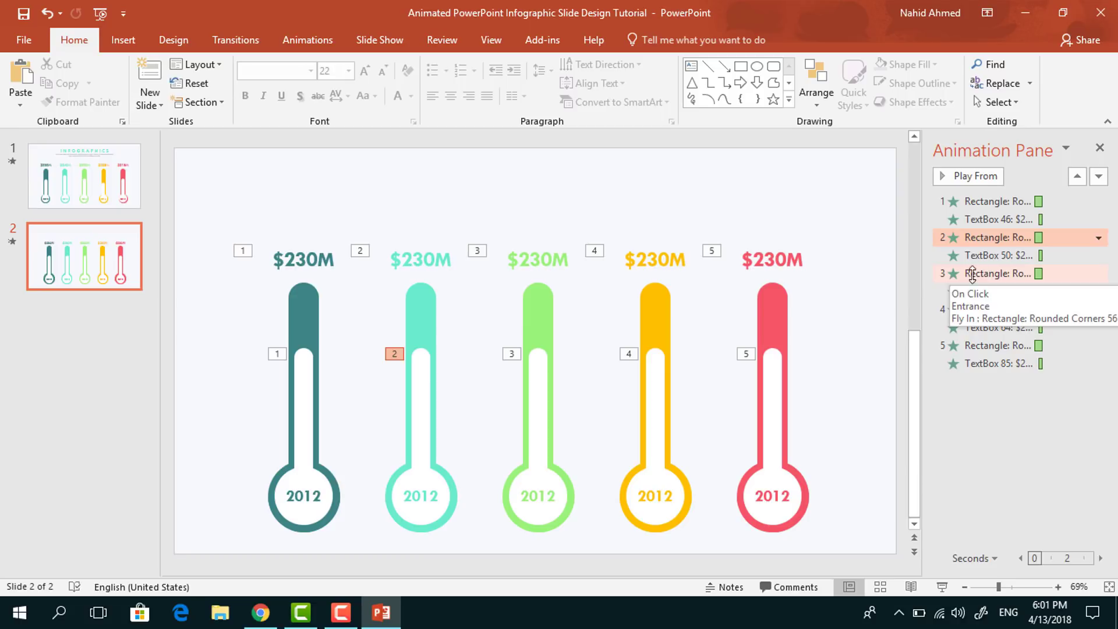
left_click(324, 47)
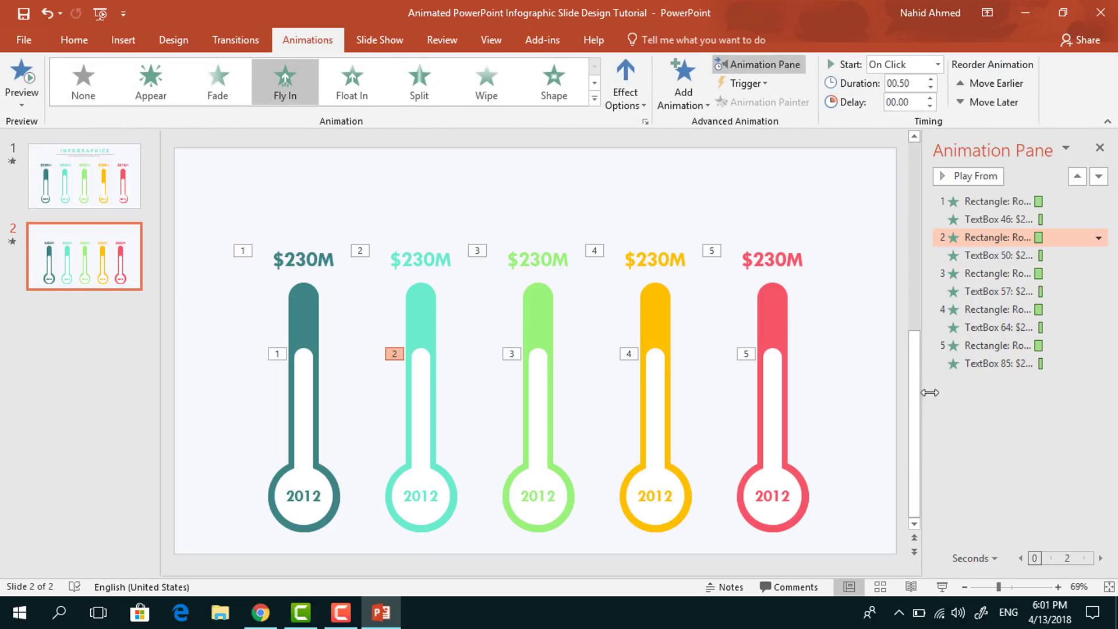
left_click(937, 64)
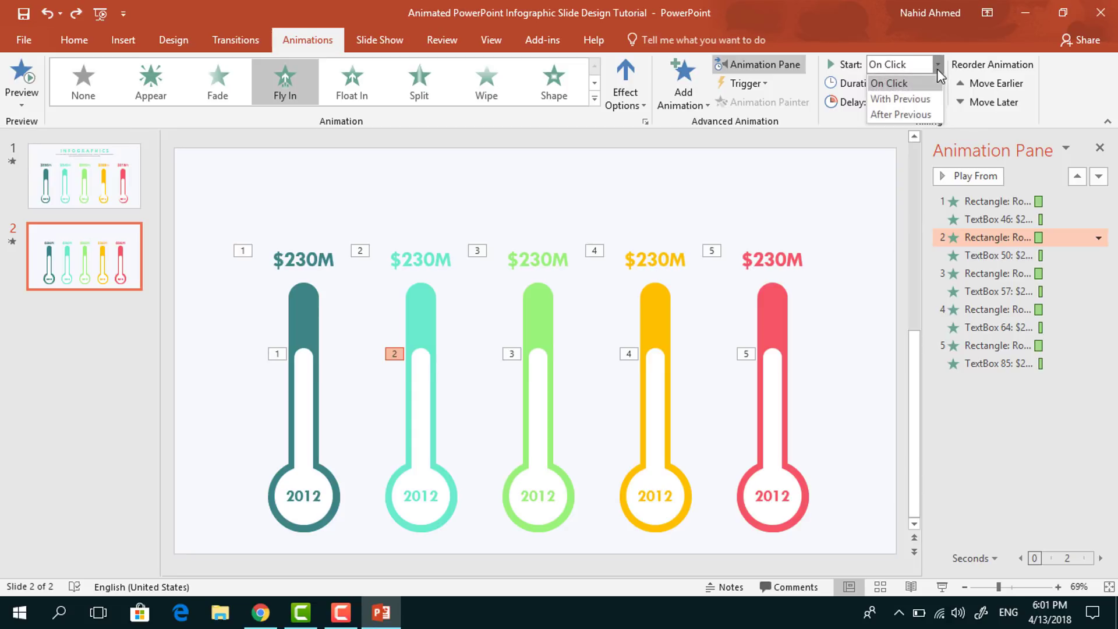
left_click(933, 113)
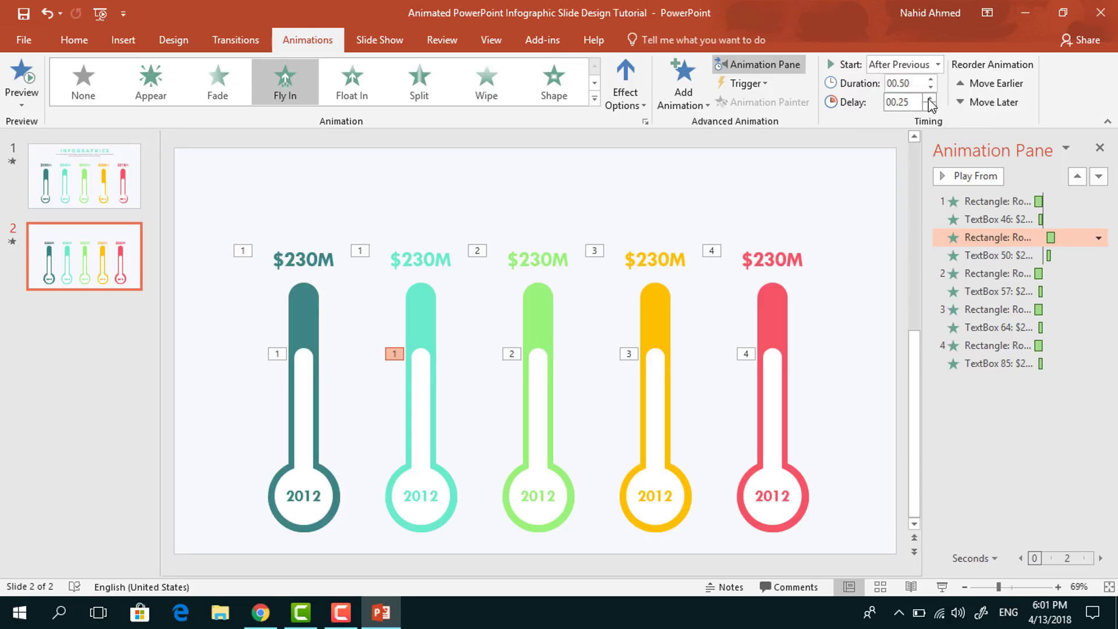
left_click(989, 254)
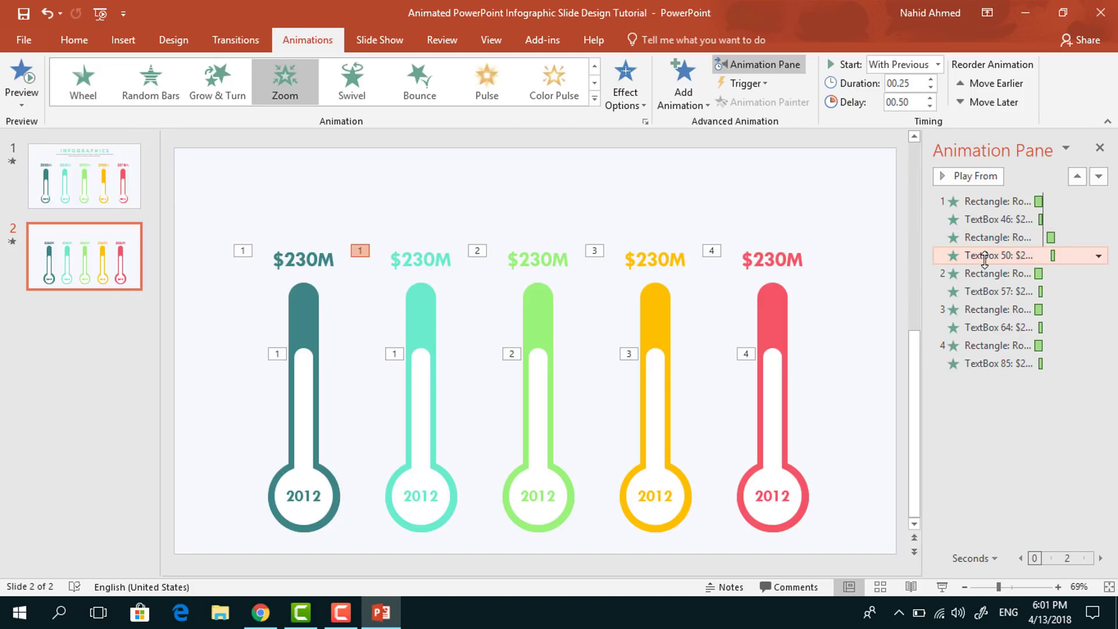
left_click(996, 273)
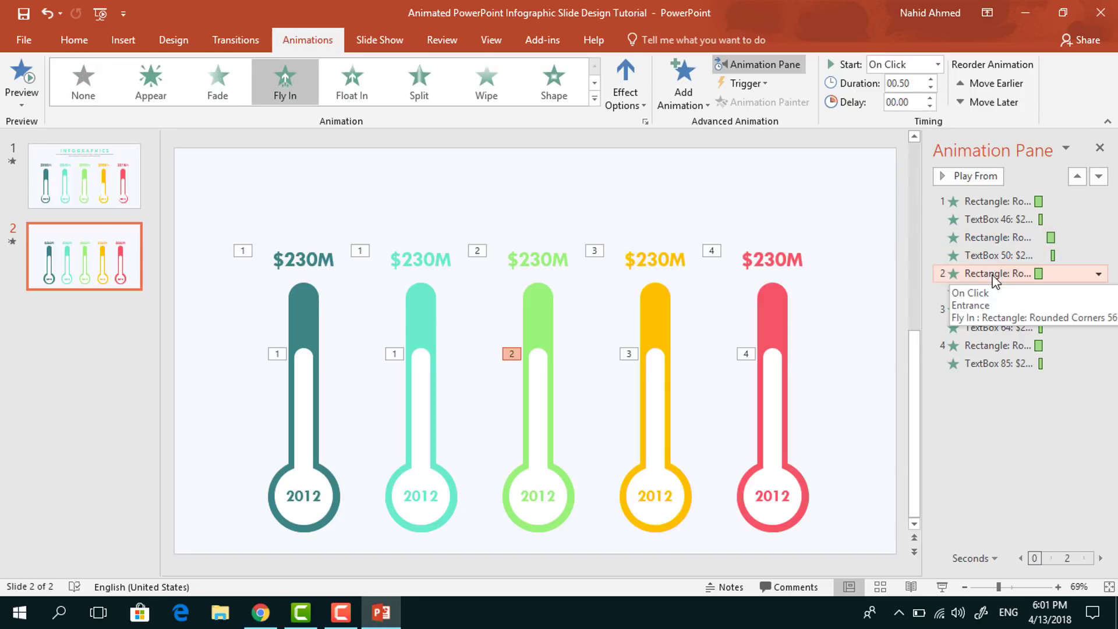
left_click(936, 64)
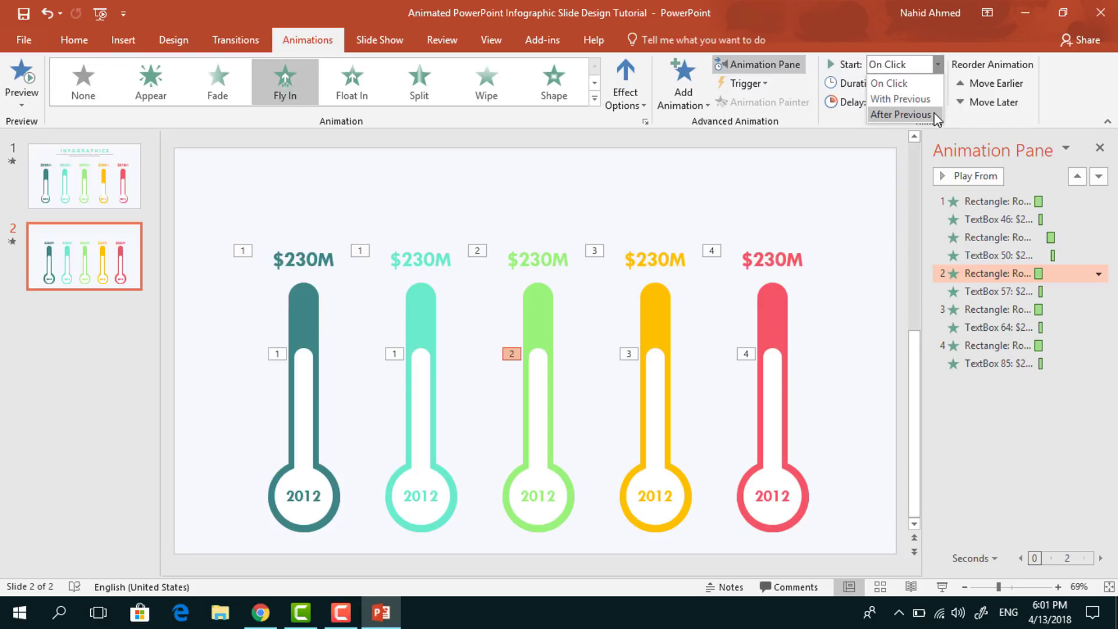
left_click(901, 115)
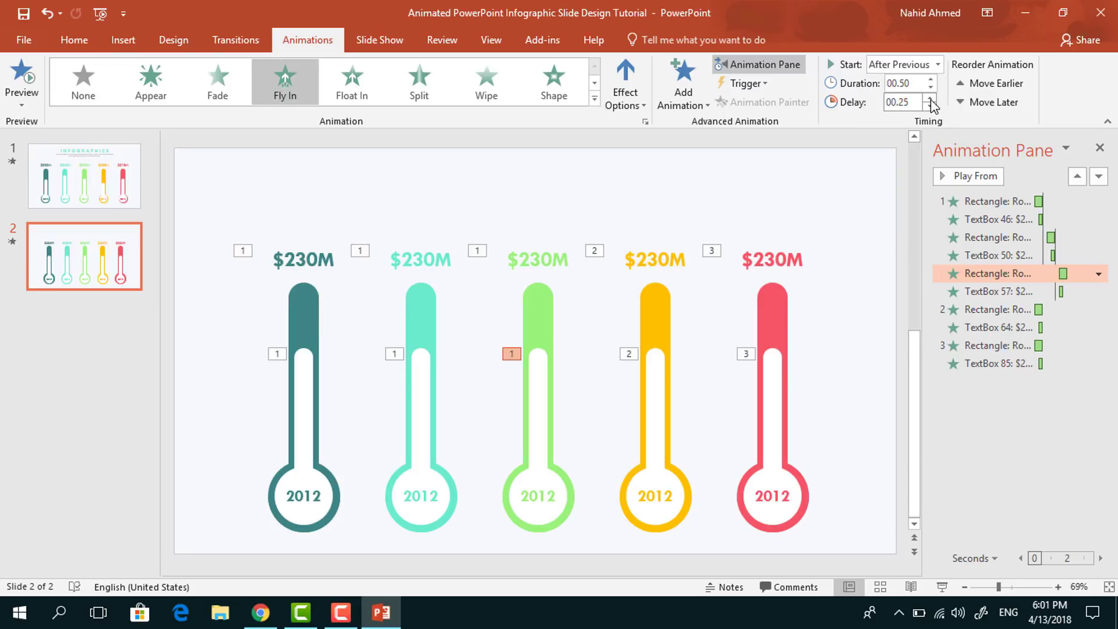
left_click(998, 292)
left_click(931, 98)
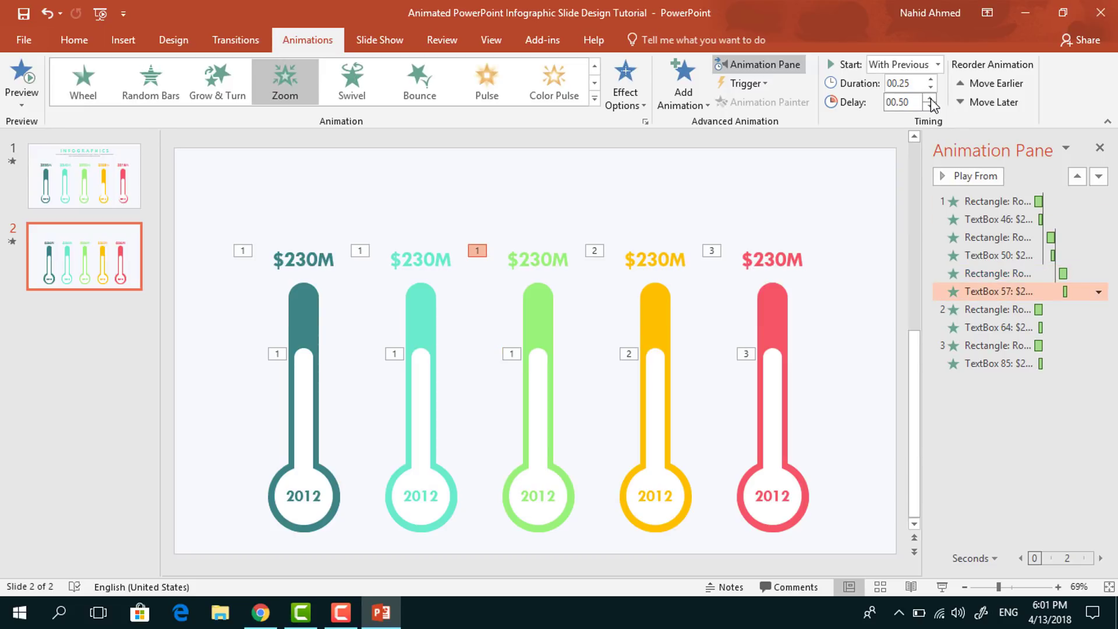
Set the fourth and fifth thermometer fly-in animations to start After Previous.
left_click(993, 309)
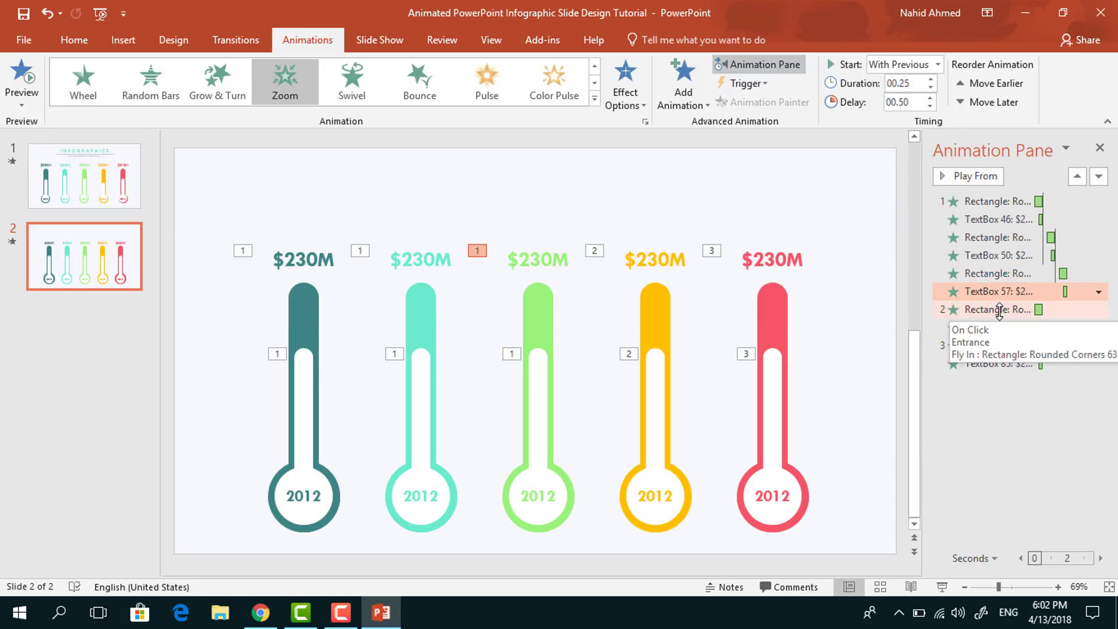
left_click(937, 64)
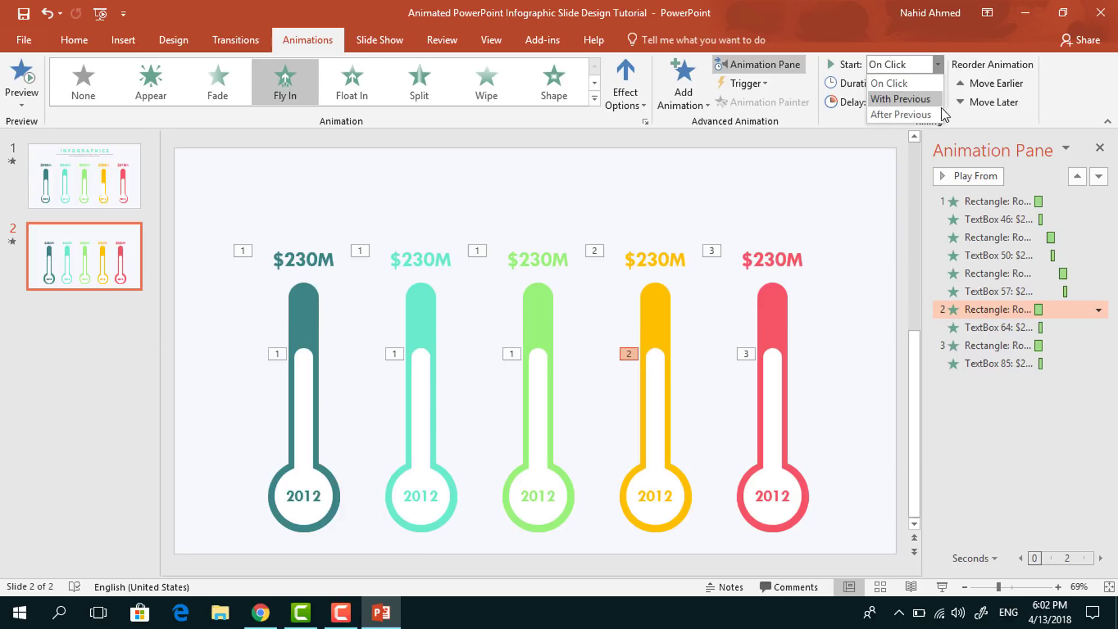
left_click(901, 114)
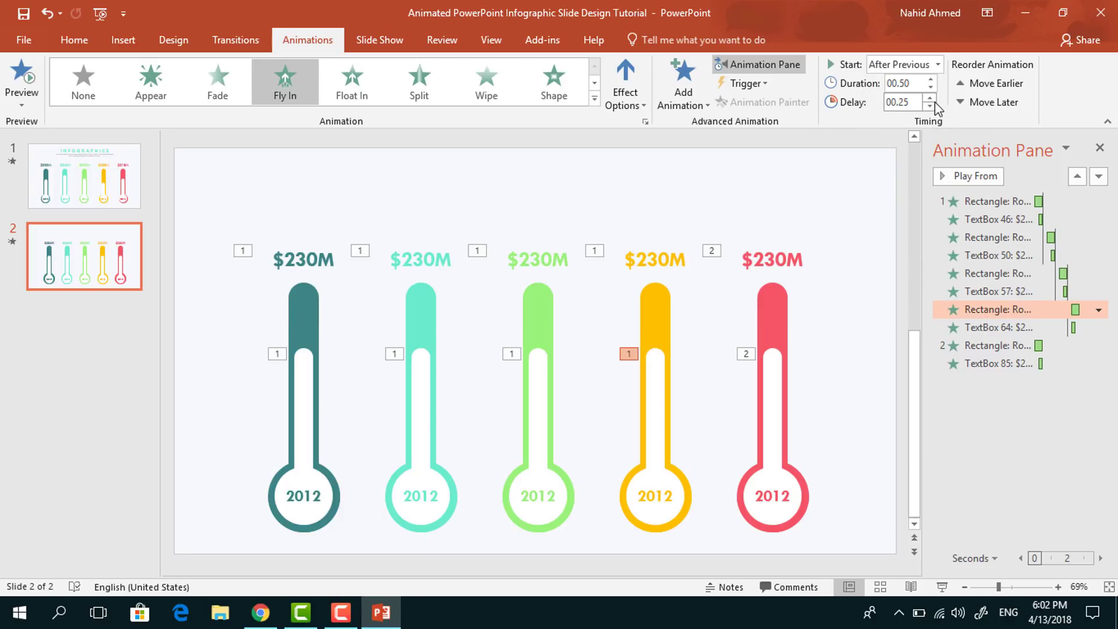
left_click(1000, 327)
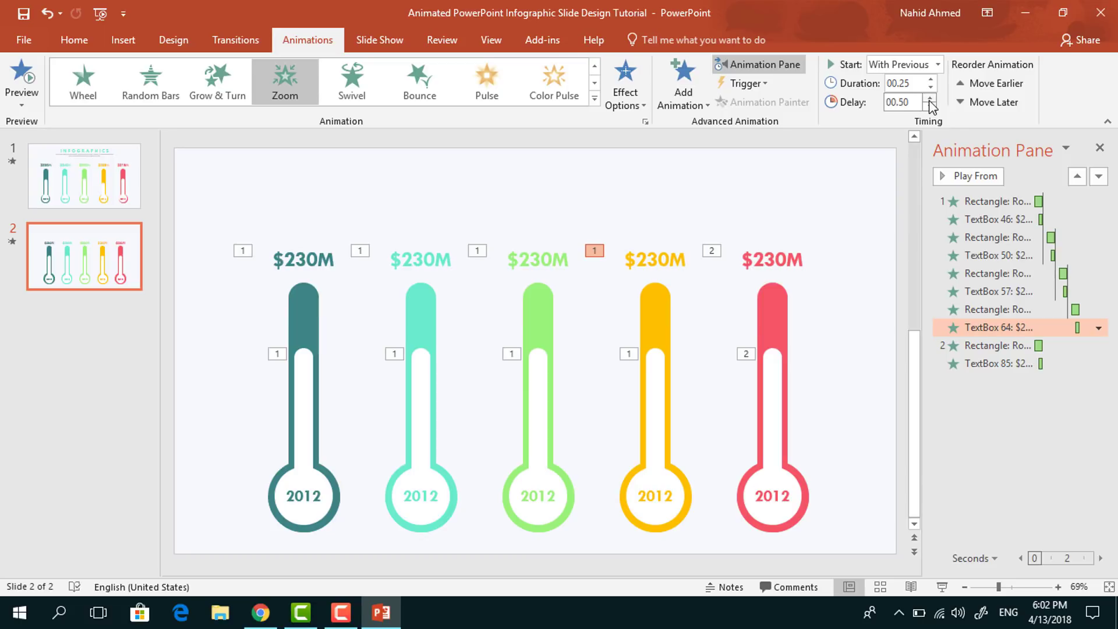
left_click(990, 345)
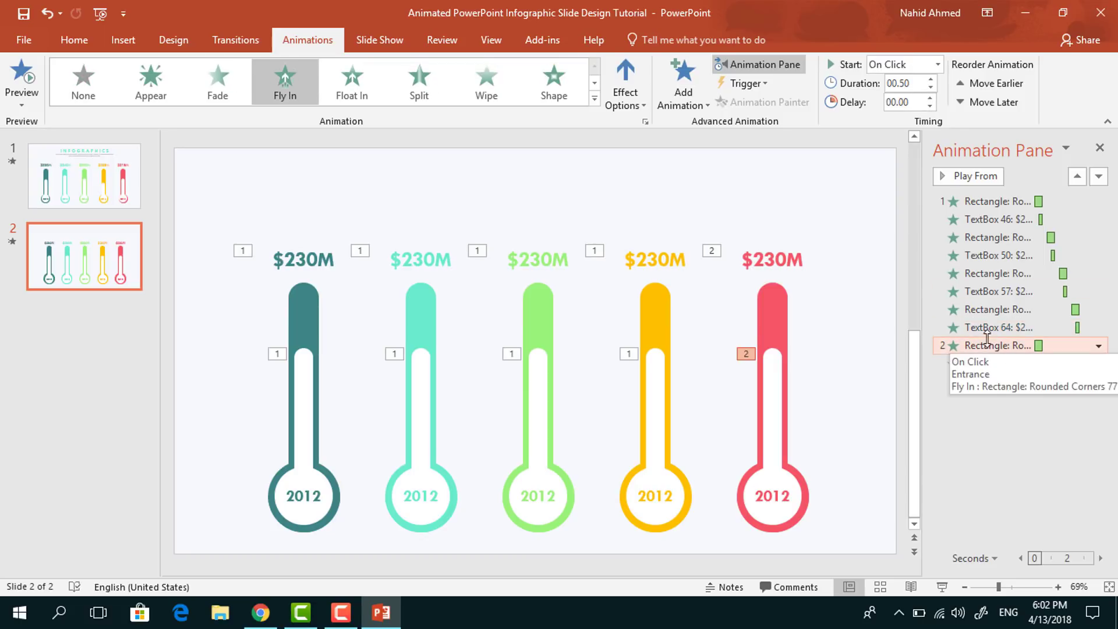
left_click(938, 64)
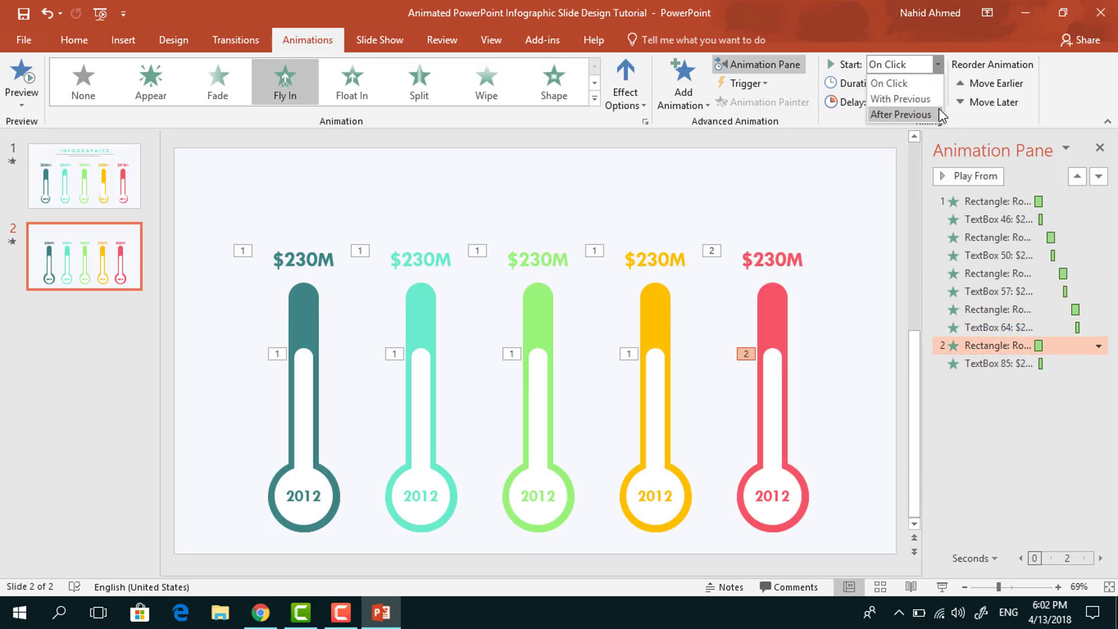
left_click(900, 114)
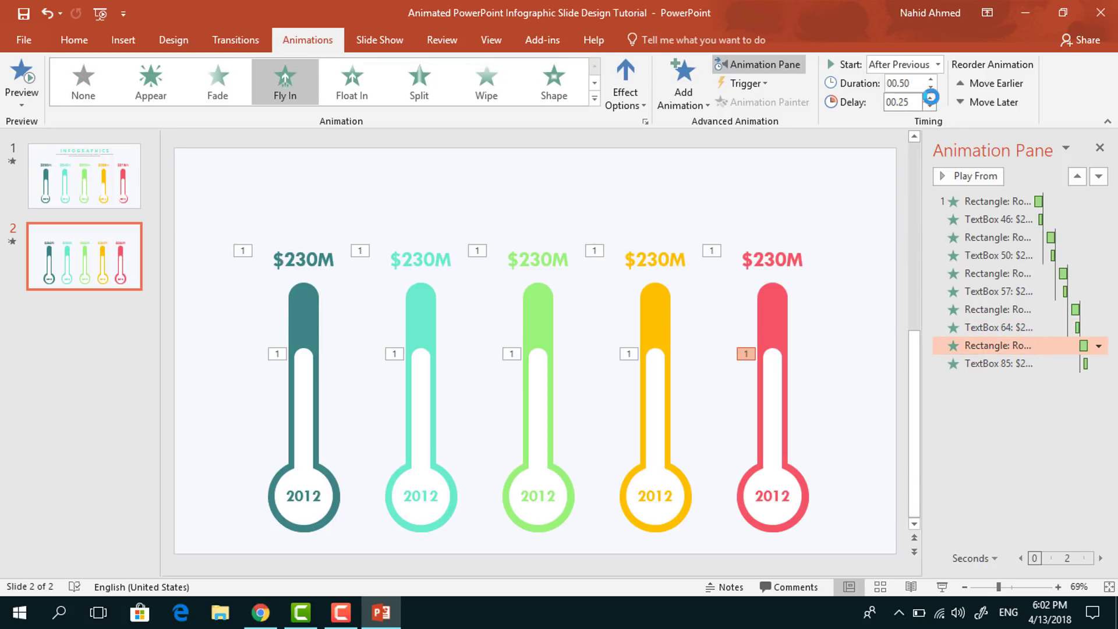
left_click(1020, 364)
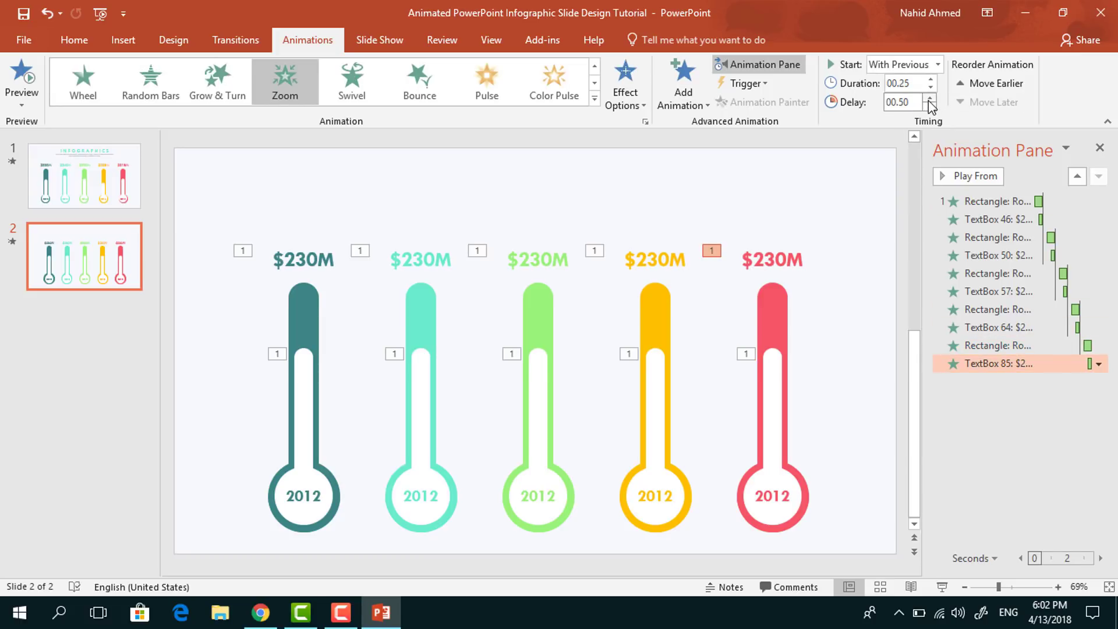
Paste the INFOGRAPHICS title and subtitle box from slide 1 onto the top of slide 2.
left_click(901, 216)
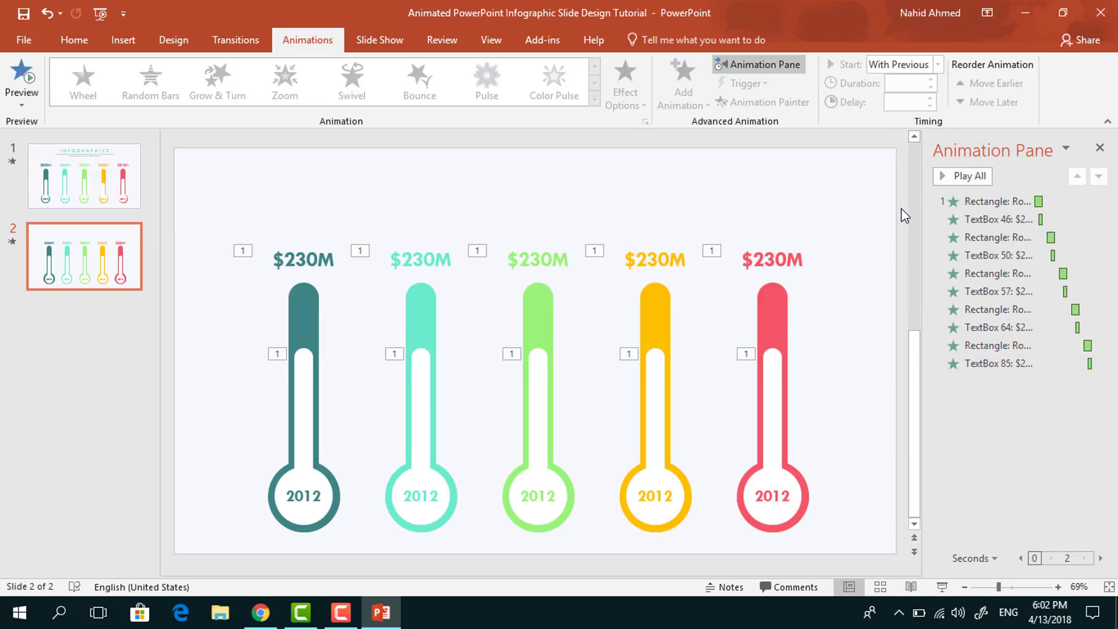
left_click(54, 185)
left_click(366, 175)
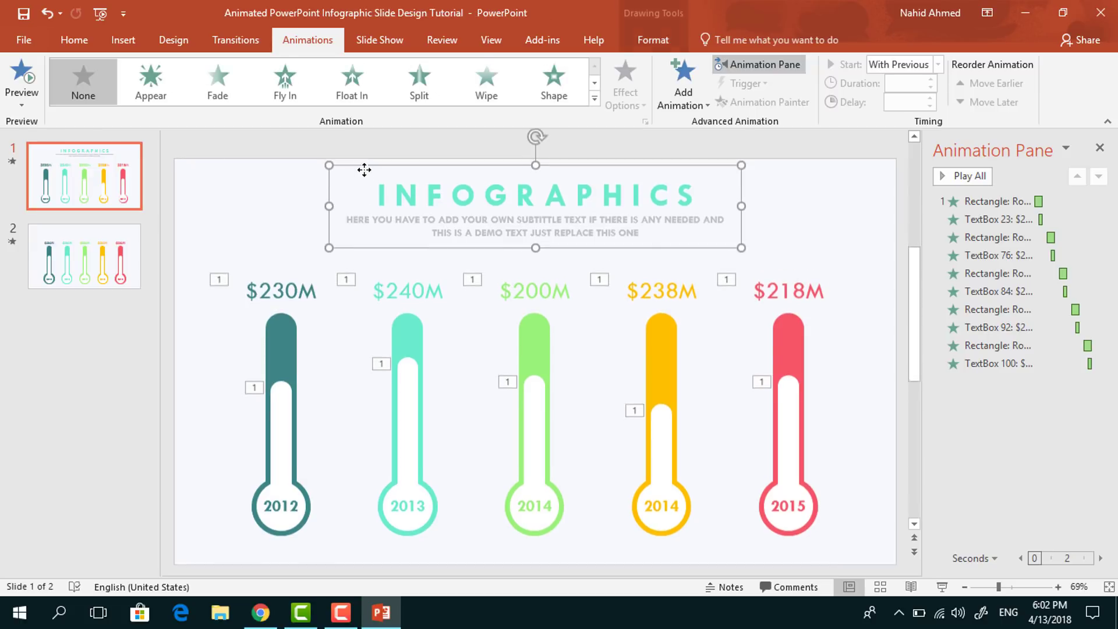
left_click(131, 257)
key("ctrl+v")
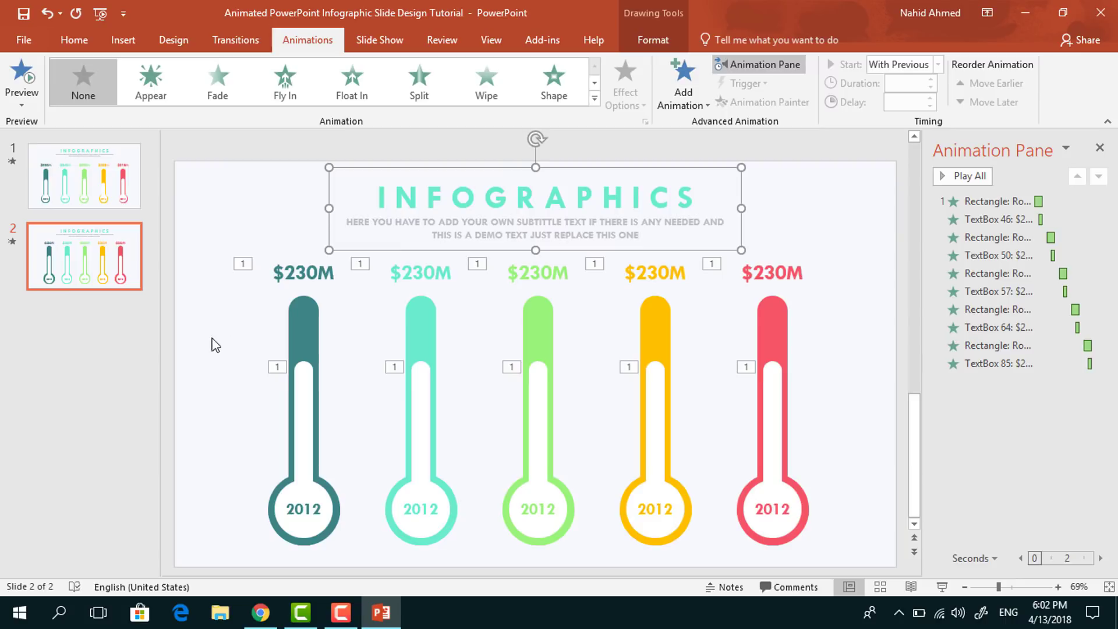
left_click(193, 364)
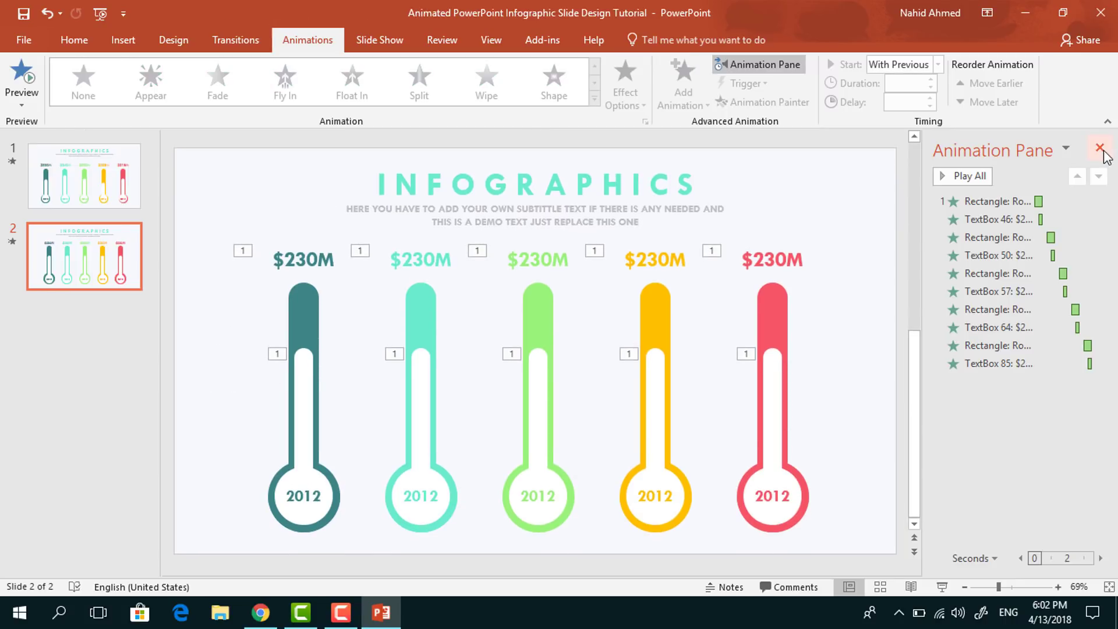